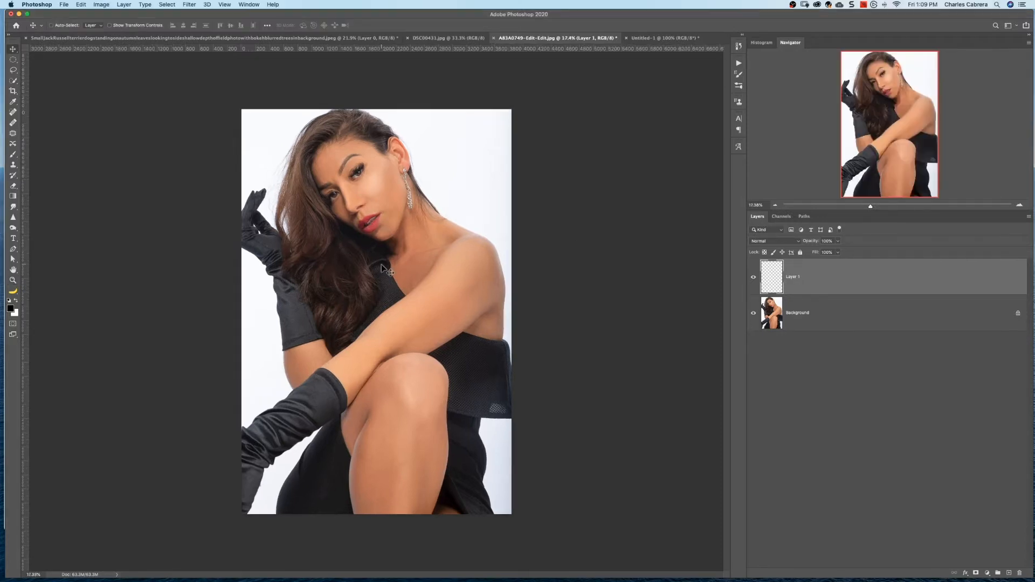
Examine the woman's face and earring at higher magnification using the Zoom tool, finishing at a wider view
key("z")
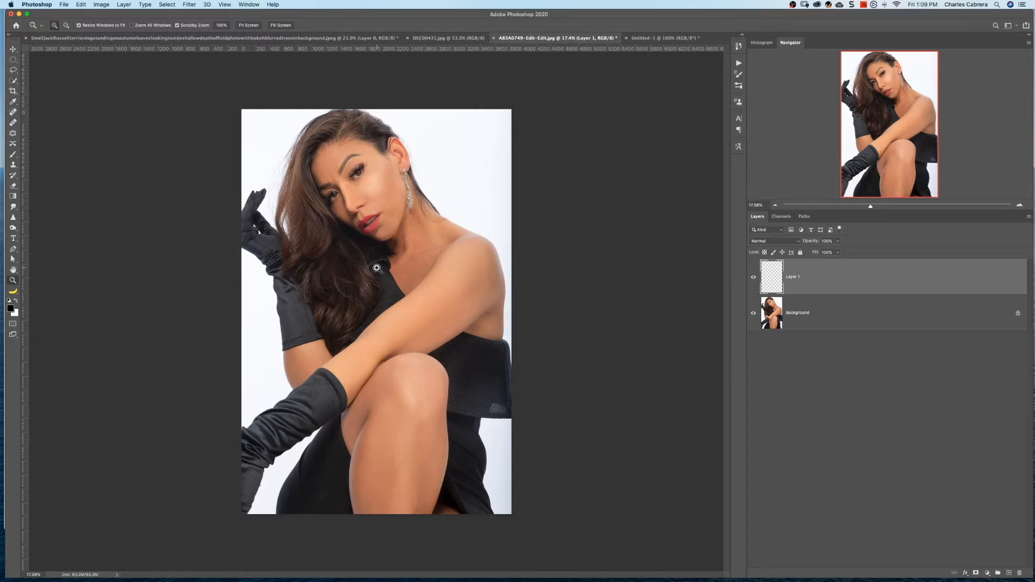
left_click(357, 172)
left_click(357, 173)
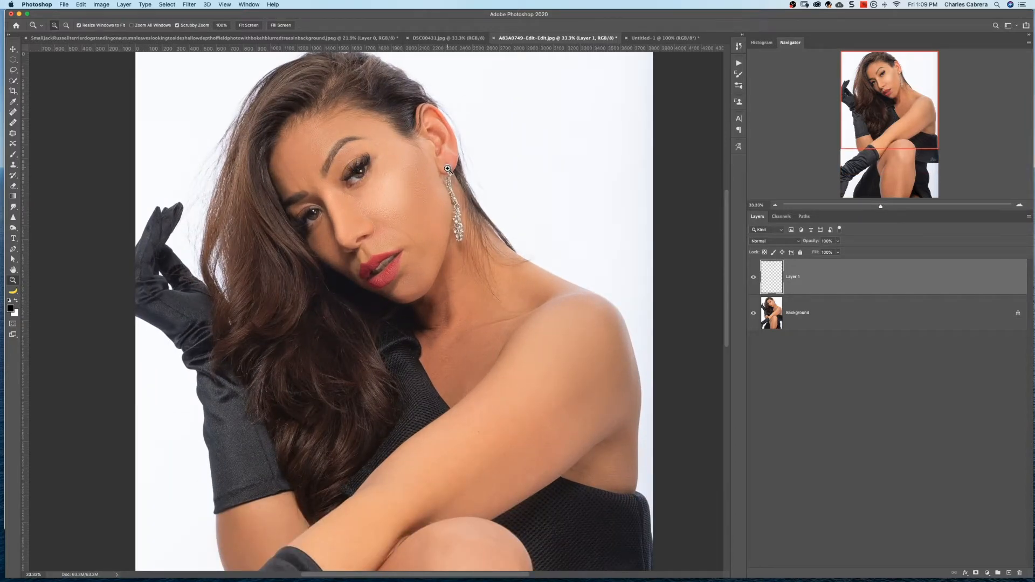
left_click(447, 168)
left_click(447, 169)
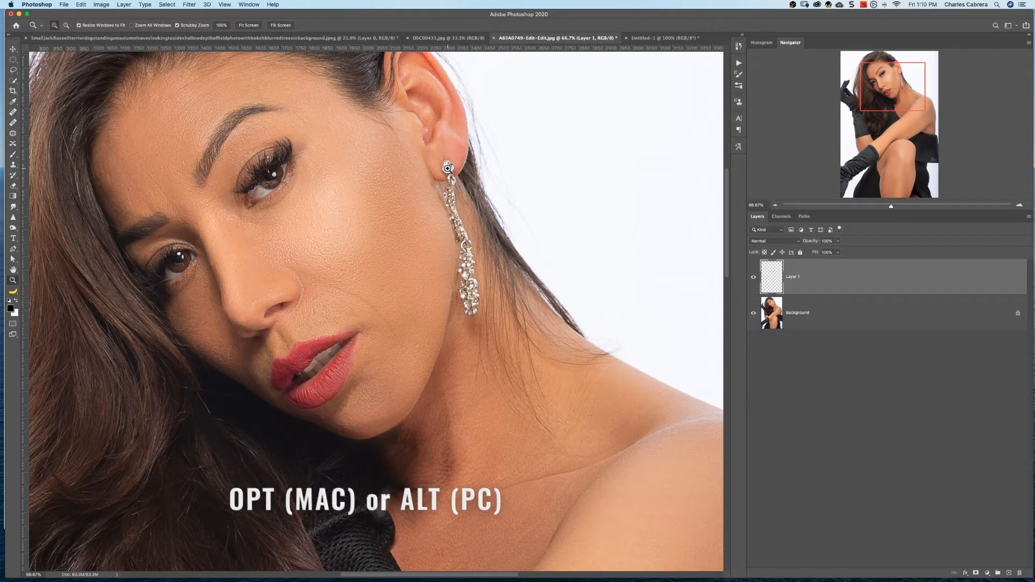
key("alt")
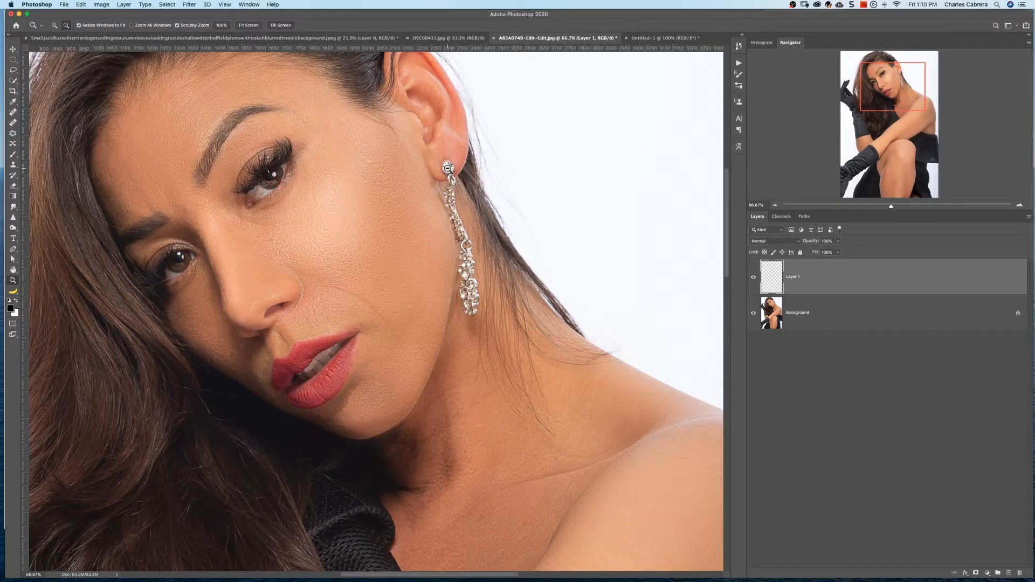
left_click(447, 168, "alt")
left_click(448, 168, "alt")
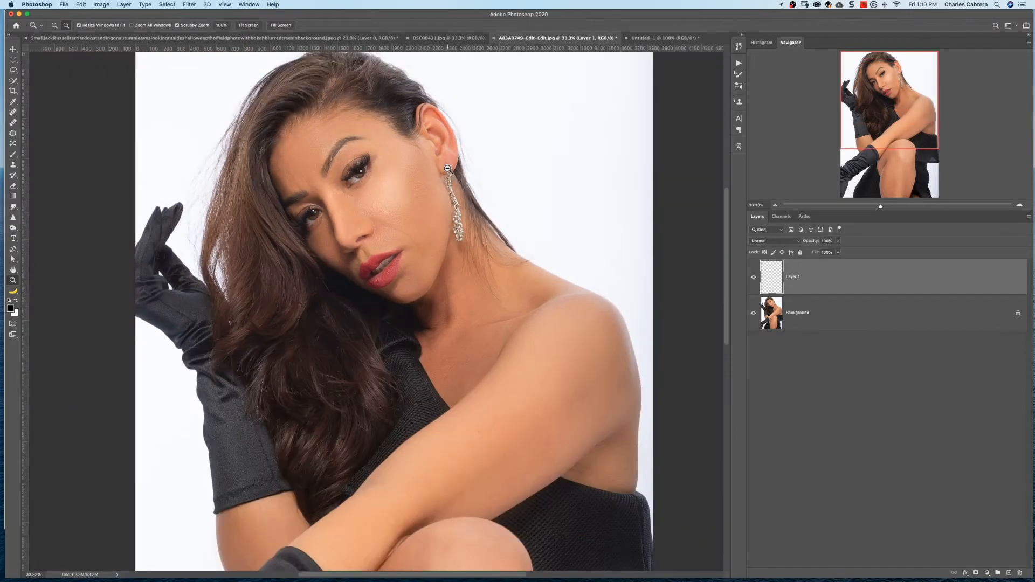
left_click(447, 168, "alt")
Switch to the Move tool and inspect the portrait at 50% magnification, finishing at the 25% view
key("v")
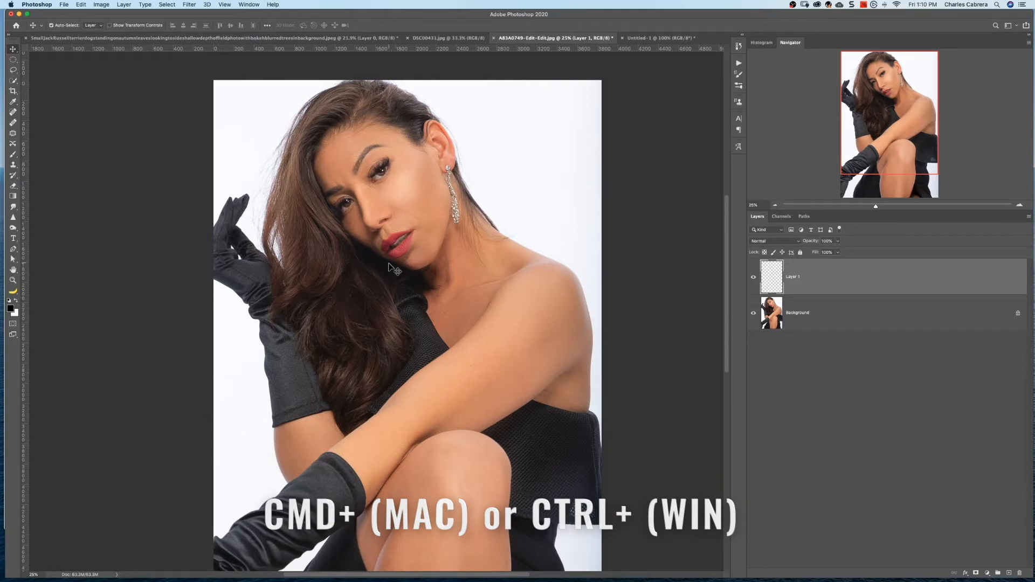
key("super+plus")
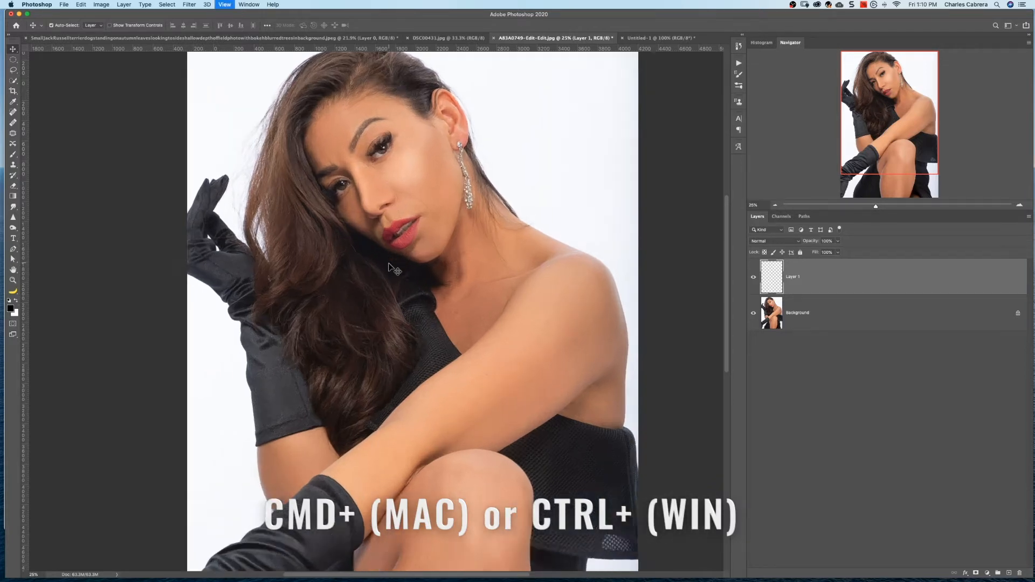
key("super+plus")
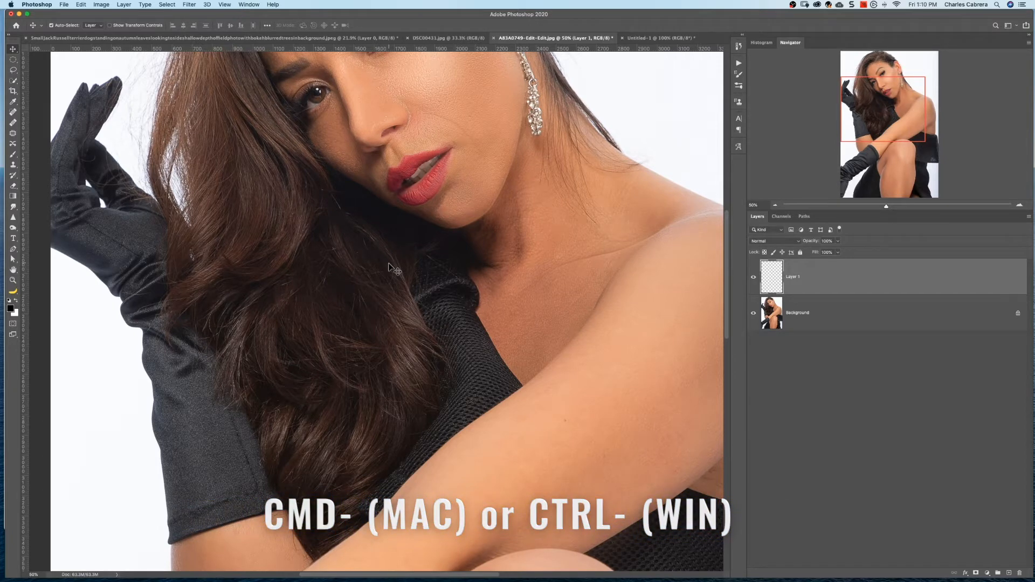
key("super+minus")
key("super+minus")
key("super+minus")
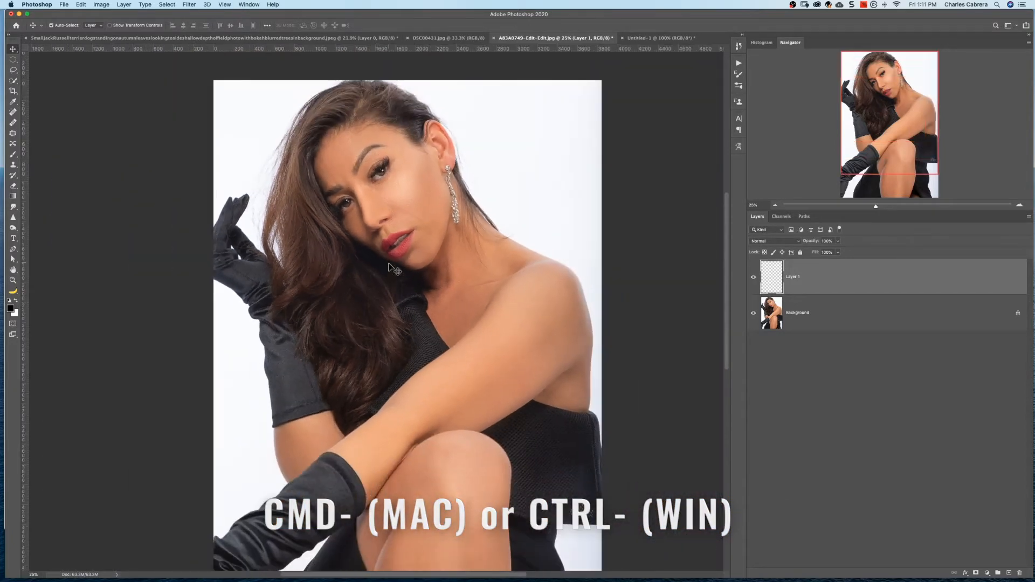
Inspect the face, shoulder and forearm up close, finishing with the whole portrait fitted to the screen
key("super+plus")
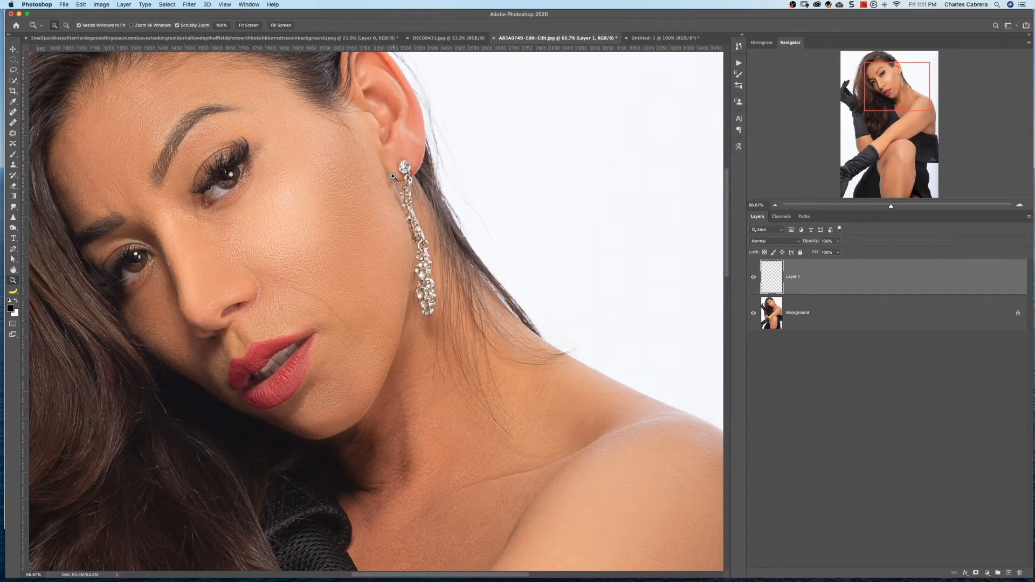
key("space")
left_click_drag(322, 215, 381, 167)
left_click_drag(506, 439, 552, 322)
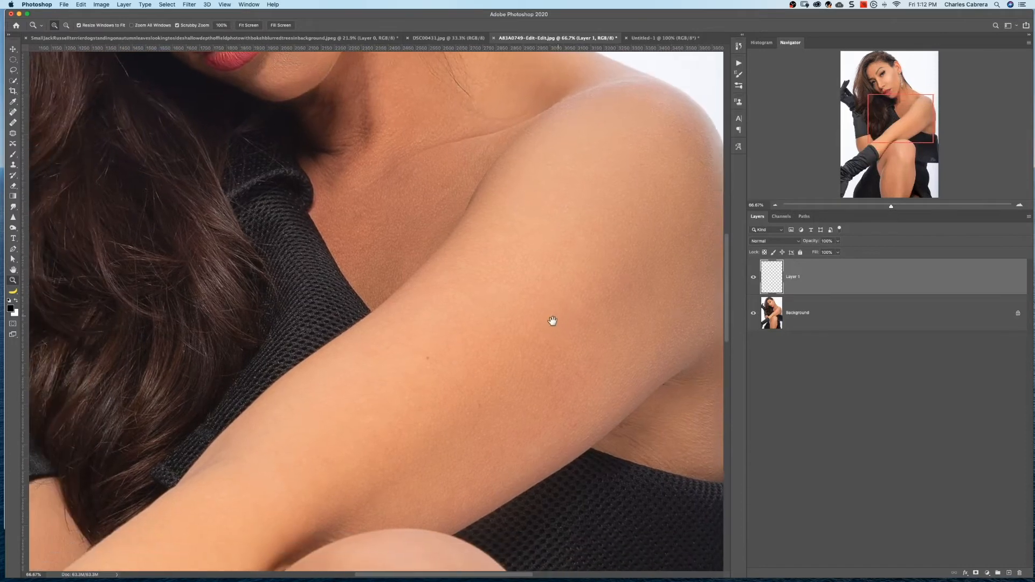
left_click_drag(454, 376, 531, 289)
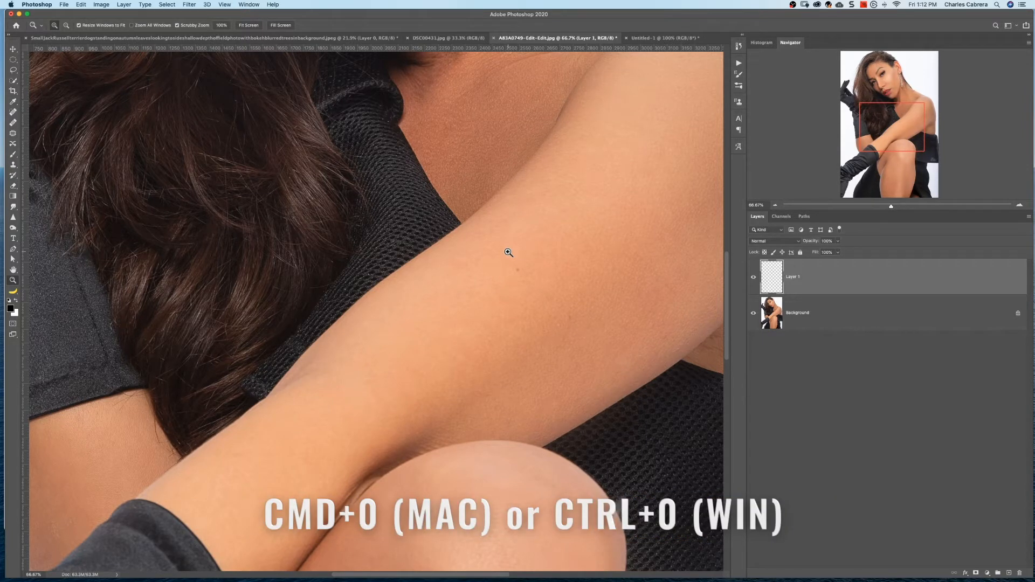
key("super+0")
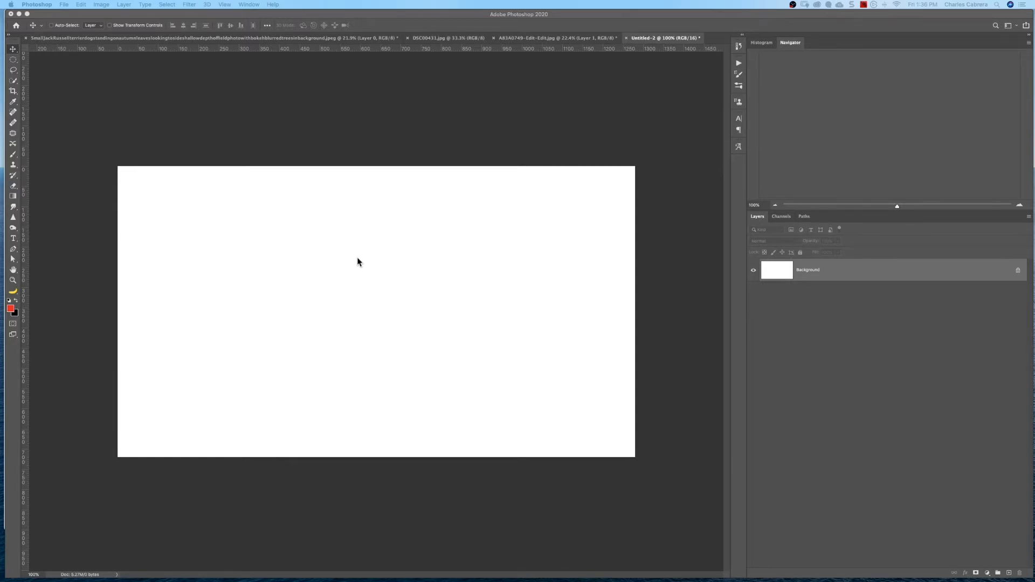
Activate the Brush tool and review its size, hardness and preset options
key("b")
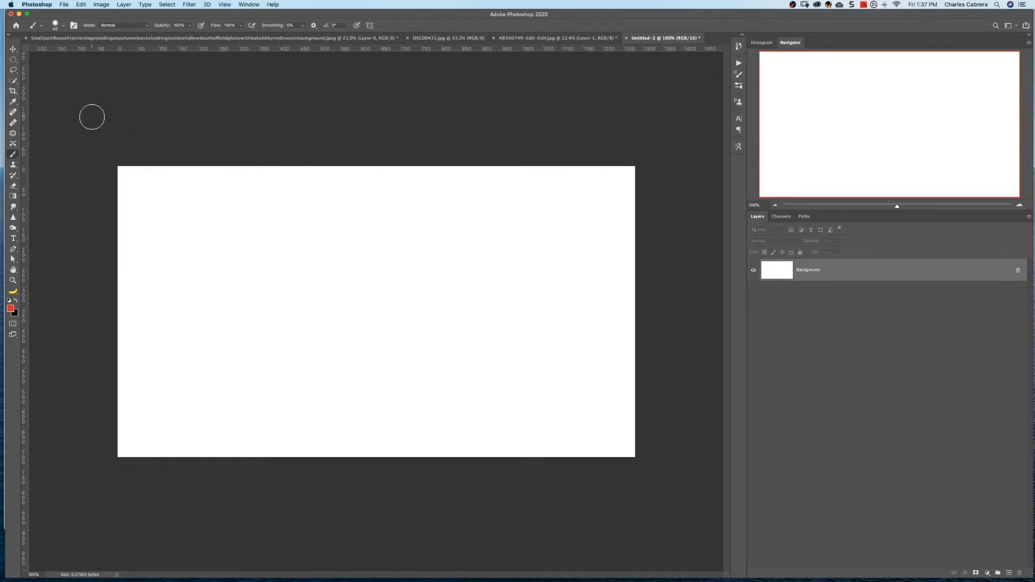
left_click(63, 27)
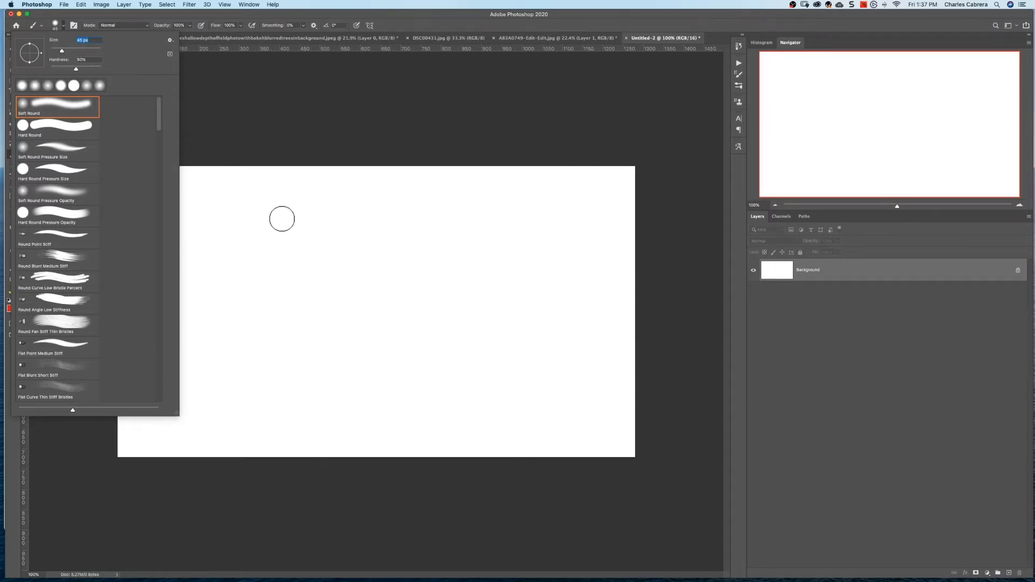
left_click(293, 213)
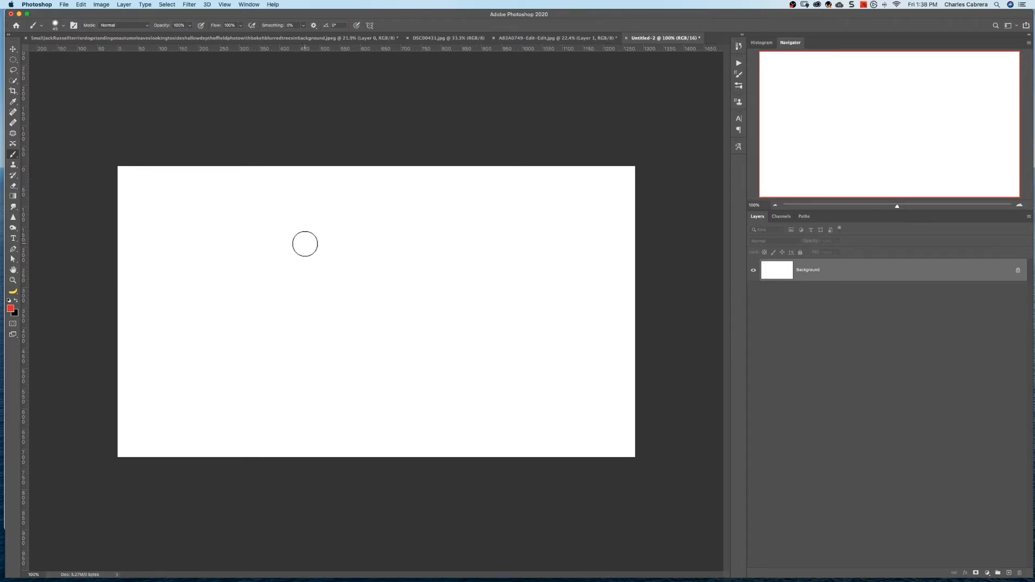
right_click(313, 253)
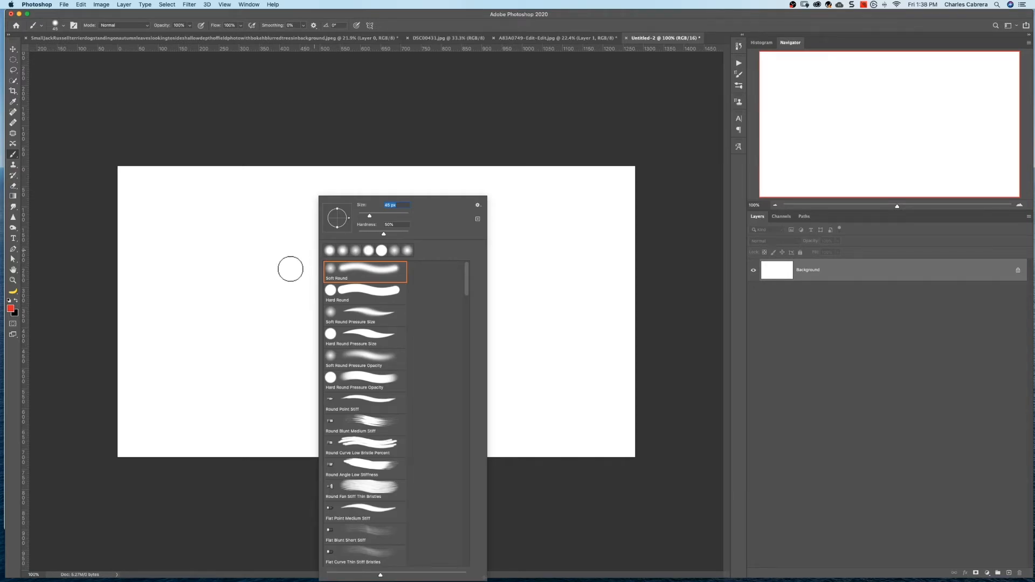
key("Escape")
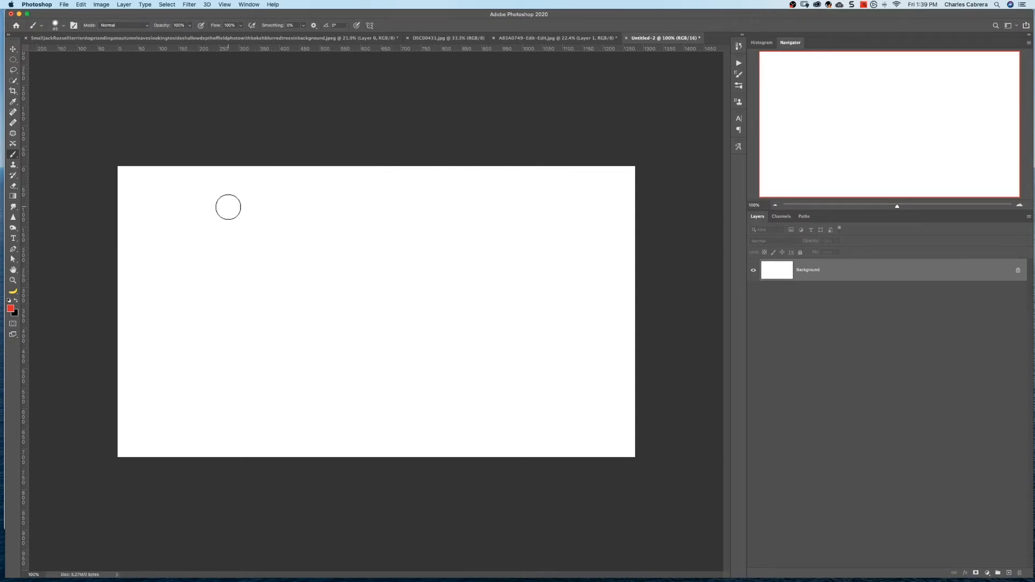
Enlarge the brush and paint a thick horizontal red stroke near the top of the white canvas
key("bracketleft")
key("bracketright")
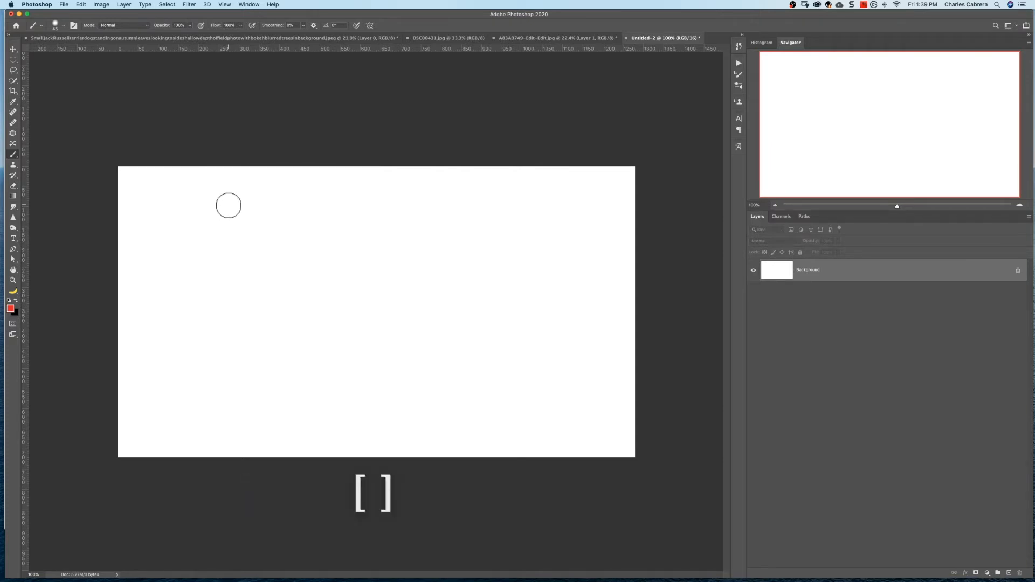
key("bracketright")
key("bracketright")
key("bracketright")
left_click_drag(231, 209, 480, 210)
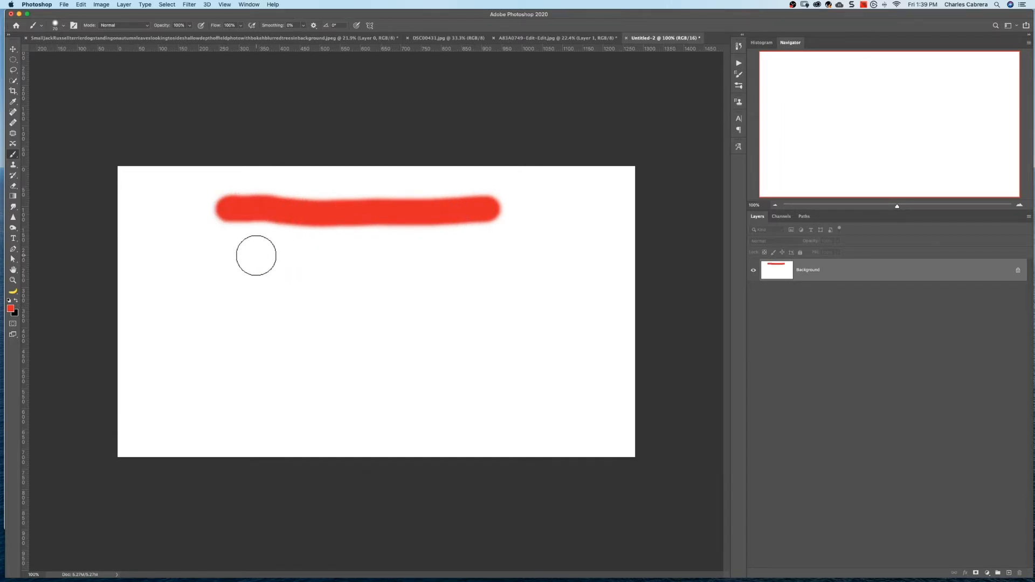
Reduce the brush size in stages and paint two progressively thinner red strokes below the thick one
key("bracketleft")
key("bracketleft")
key("bracketleft")
key("bracketleft")
left_click_drag(231, 247, 486, 247)
key("bracketleft")
left_click_drag(235, 274, 473, 276)
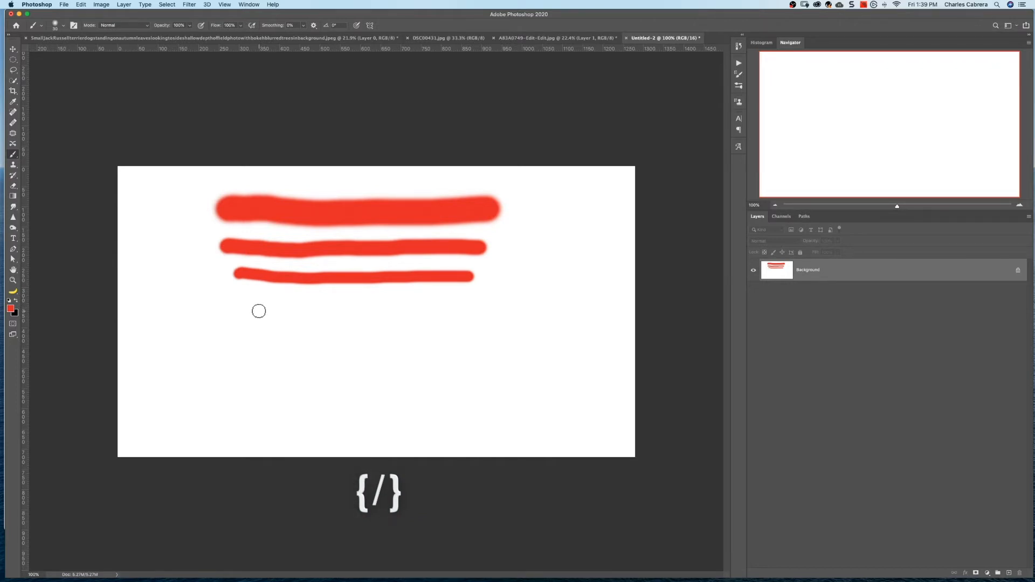
Vary the brush hardness and paint more thin red strokes, both soft-edged and hard-edged, below the existing ones
left_click_drag(250, 311, 454, 311)
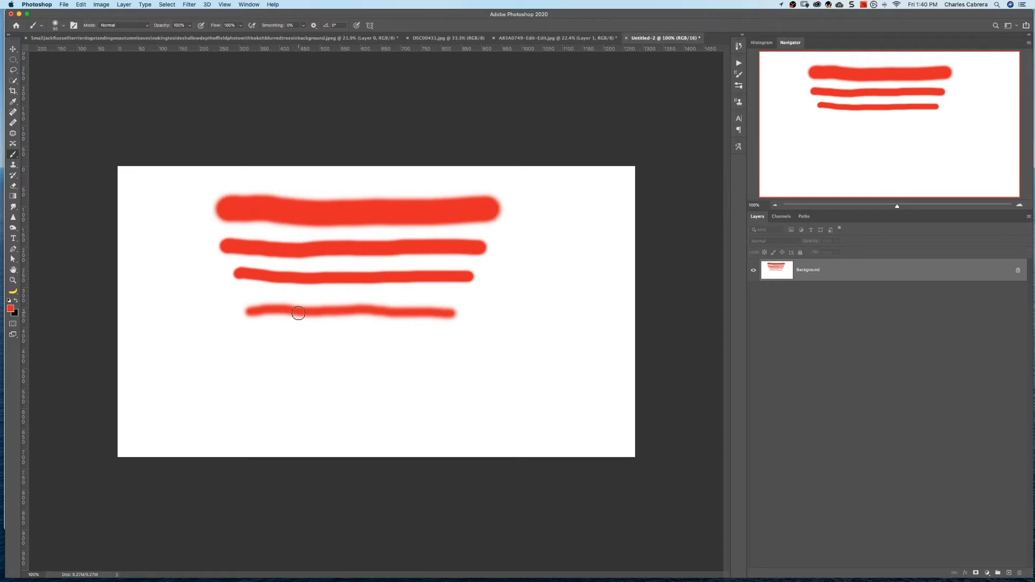
left_click_drag(256, 360, 450, 358)
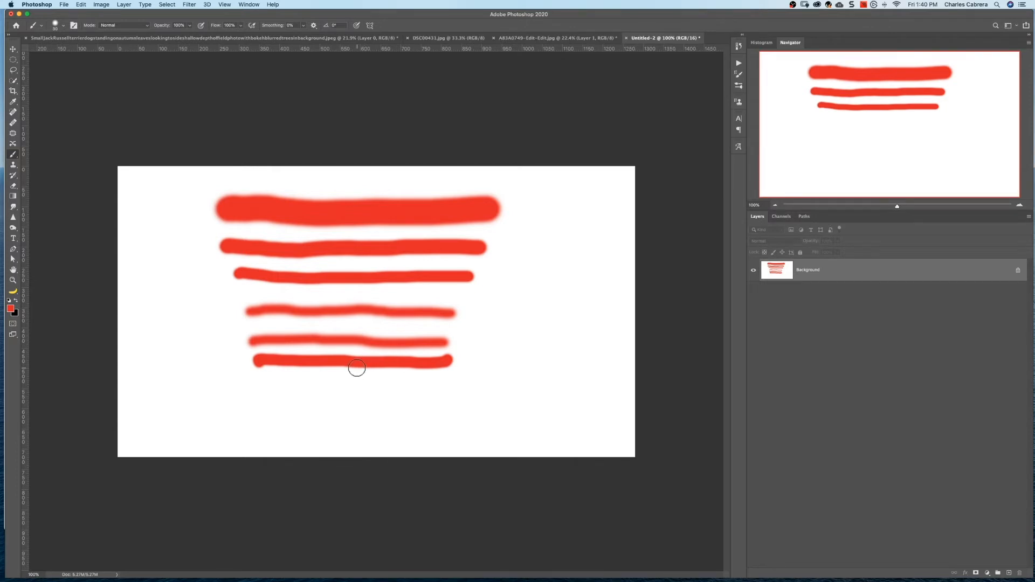
left_click_drag(259, 384, 454, 384)
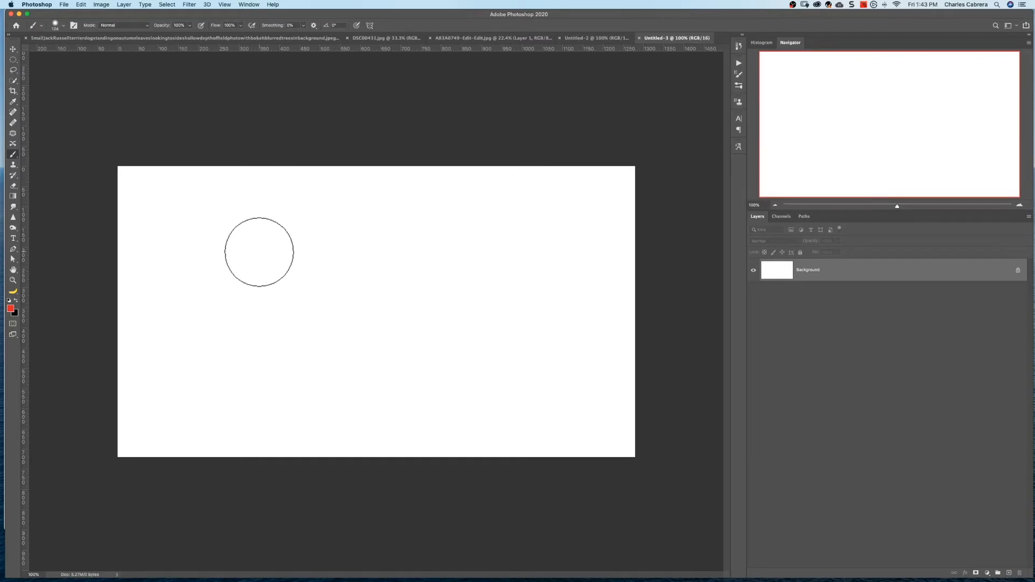
Adjust the brush hardness interactively to about 44% and paint red dots on both sides of the blank canvas's upper half
mouse_move(258, 259)
left_mouse_down()
mouse_move(299, 254)
mouse_move(261, 260)
mouse_move(265, 217)
left_mouse_up()
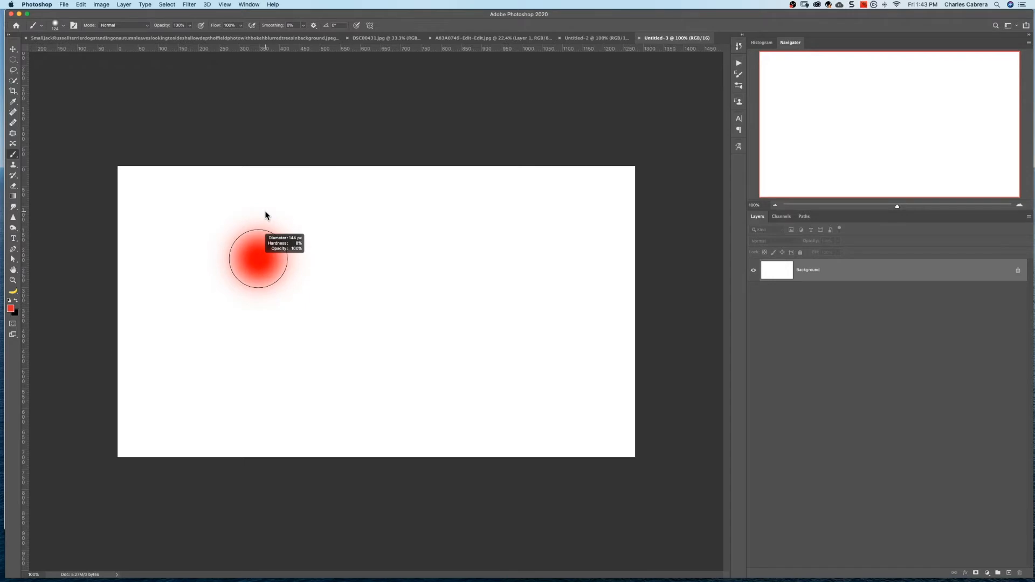
left_click_drag(266, 218, 259, 262)
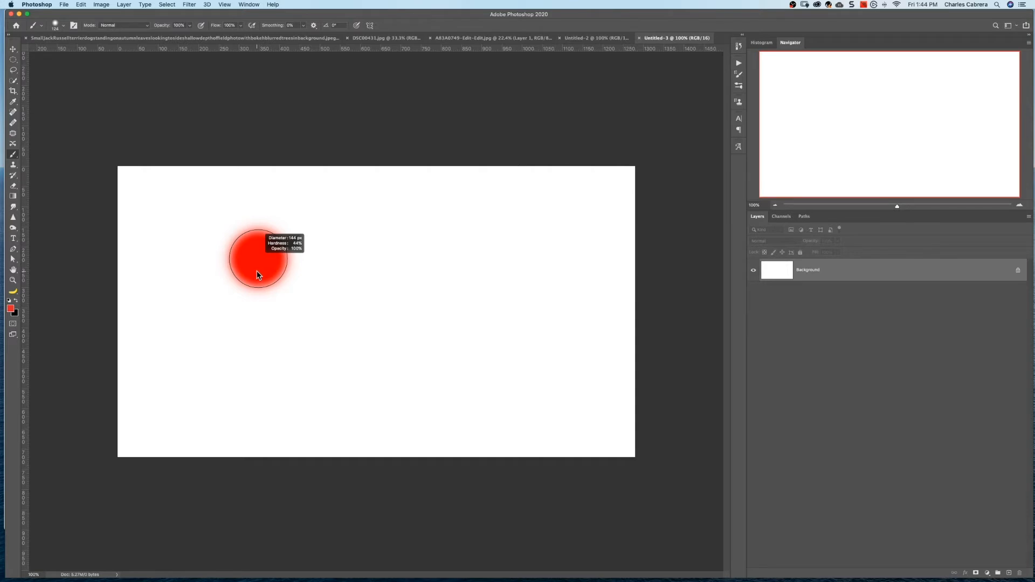
left_click_drag(257, 272, 256, 272)
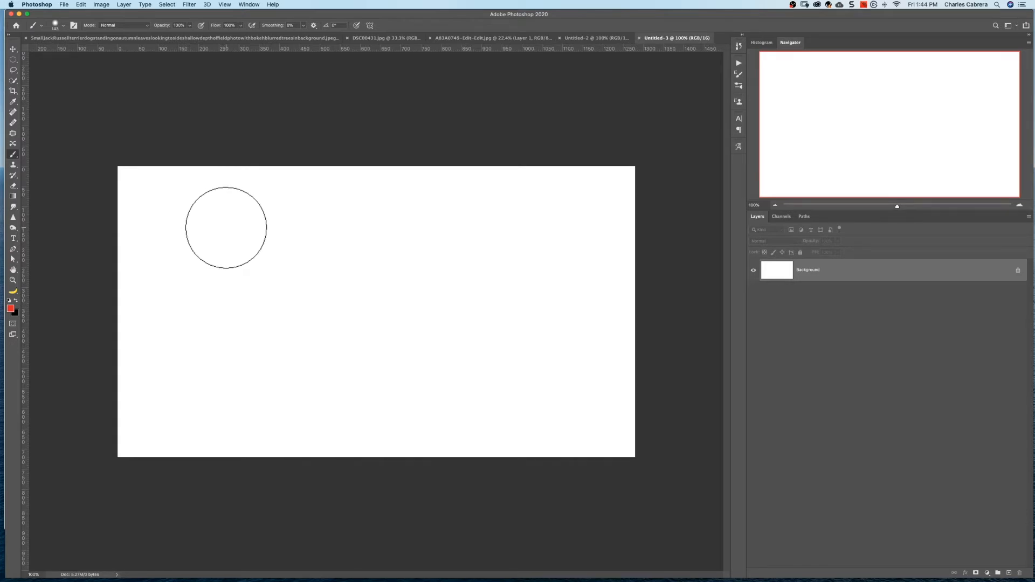
left_click(228, 229)
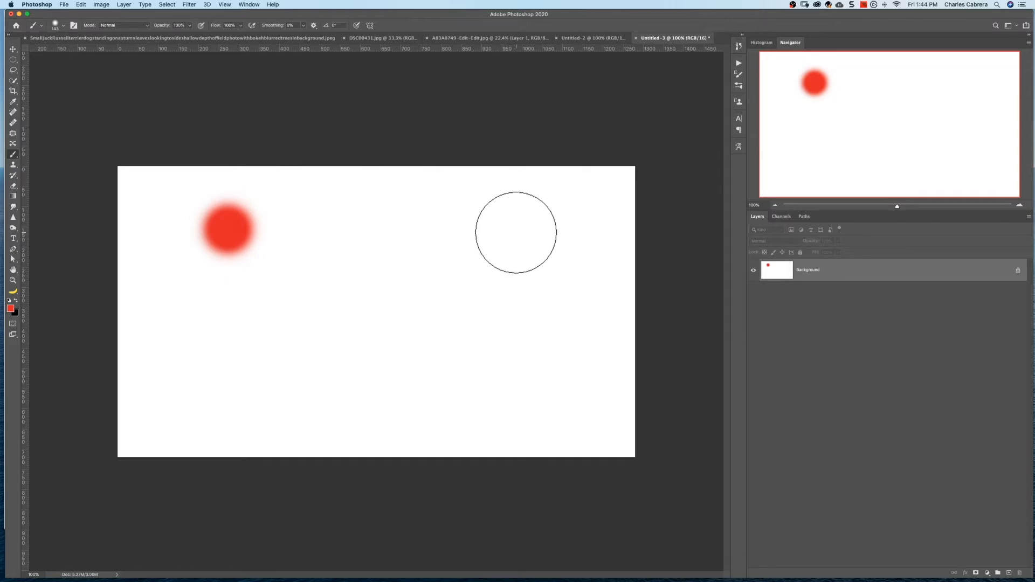
left_click(502, 229, "shift")
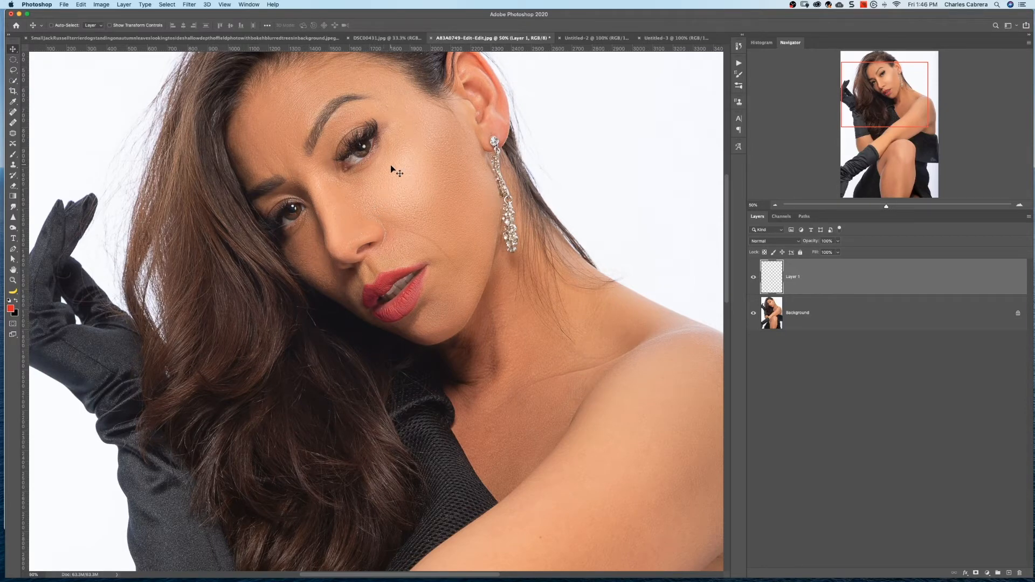
Sample the red lip color for the Brush tool and narrow the window to reveal the browser's eyeshadow images
key("b")
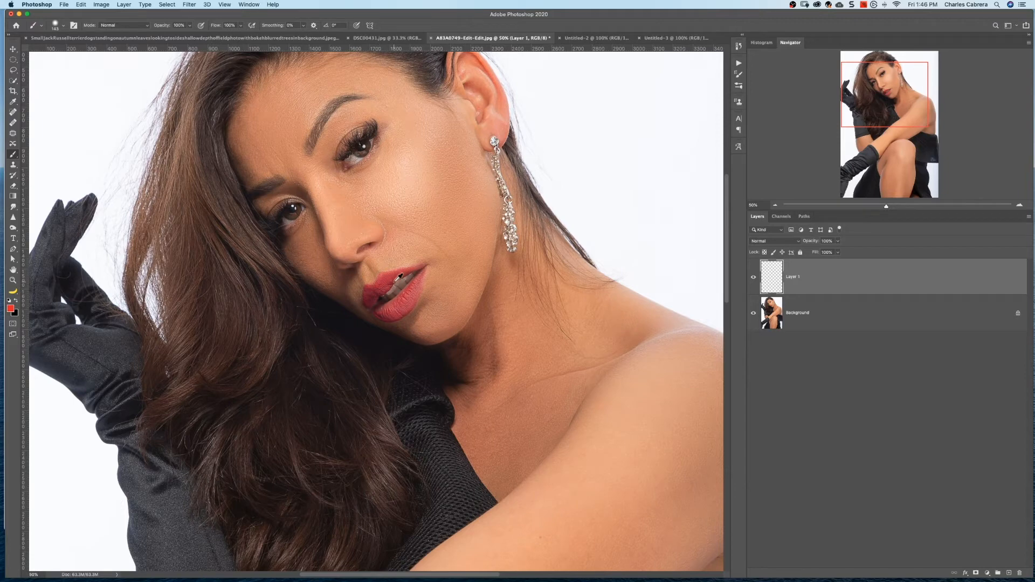
left_click(390, 274, "alt")
left_click_drag(4, 258, 134, 336)
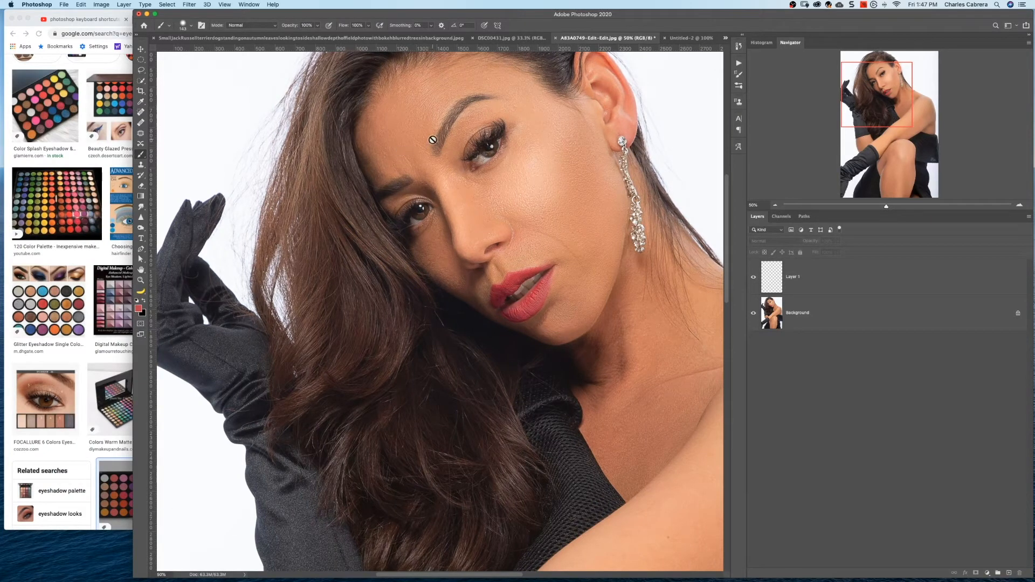
Select Layer 1 and sample a brown eyeshadow color from the eye makeup image in the browser as the foreground color
left_click(793, 277)
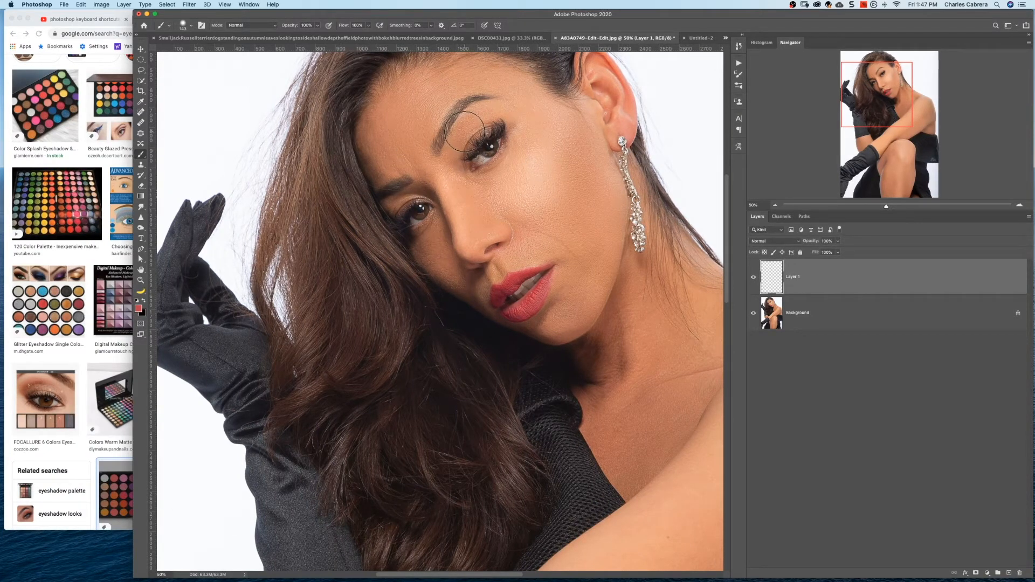
left_click(463, 129, "alt")
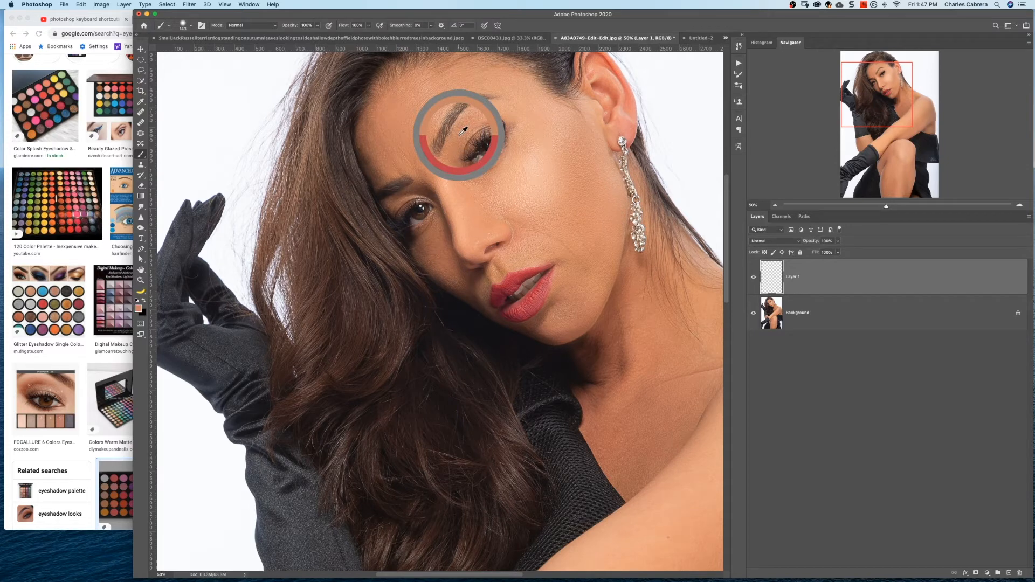
left_click_drag(463, 130, 37, 380)
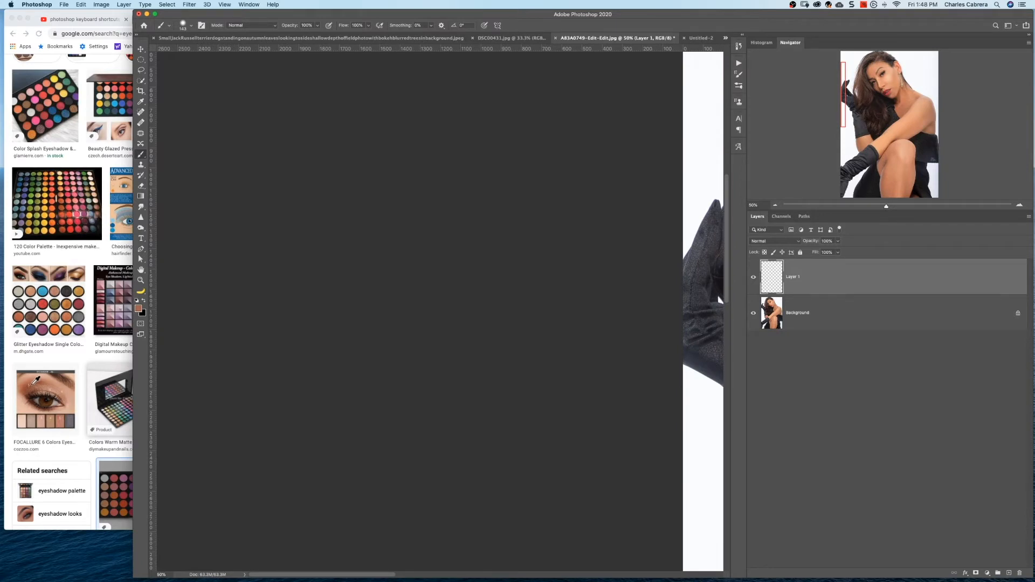
mouse_move(36, 381)
left_mouse_down()
mouse_move(50, 315)
mouse_move(39, 305)
mouse_move(49, 318)
mouse_move(55, 302)
mouse_move(52, 209)
mouse_move(78, 342)
mouse_move(65, 367)
mouse_move(38, 379)
left_mouse_up()
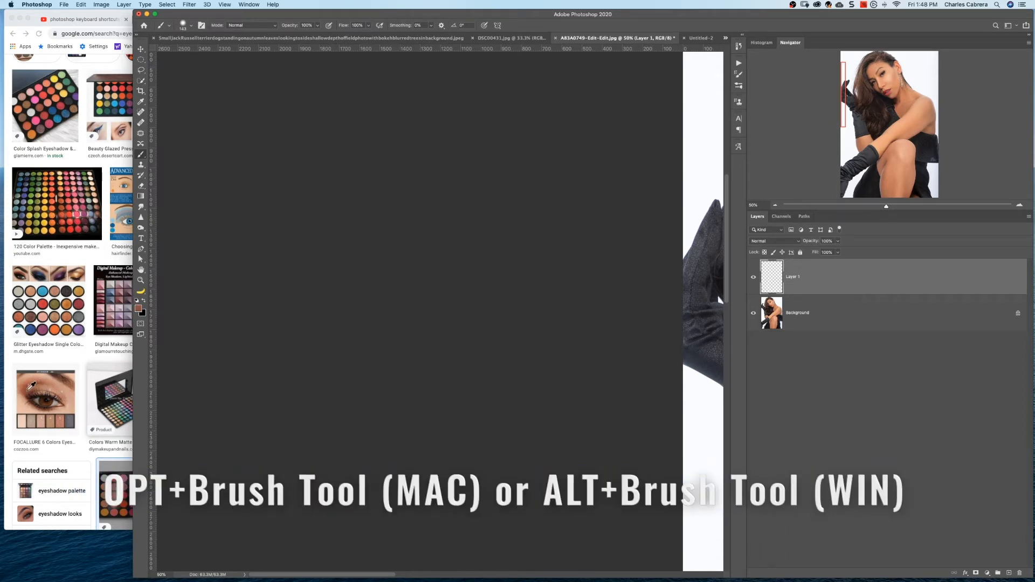
Set the brush flow to 11%, reduce the brush size and paint brown eyeshadow above the woman's far upper eyelid on Layer 1
left_click_drag(372, 575, 518, 563)
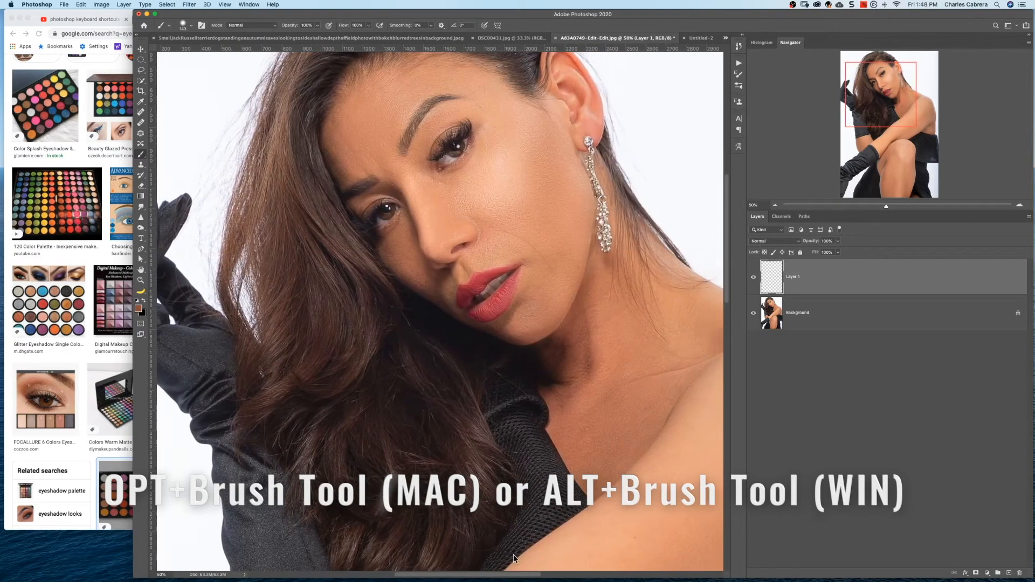
left_click(368, 25)
left_click_drag(403, 36, 365, 36)
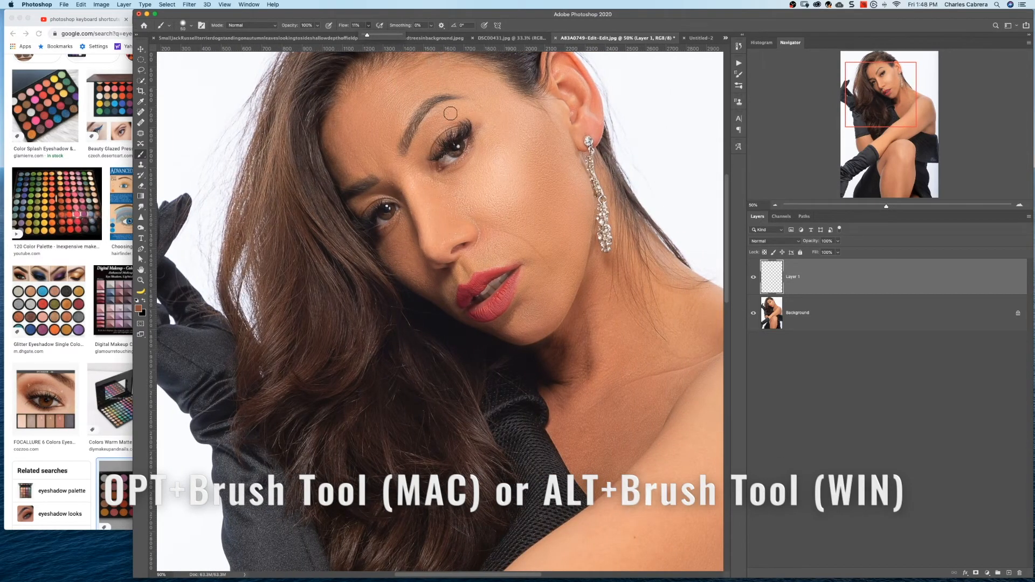
key("bracketleft")
key("bracketleft")
key("bracketleft")
key("bracketleft")
key("bracketleft")
key("bracketleft")
key("bracketleft")
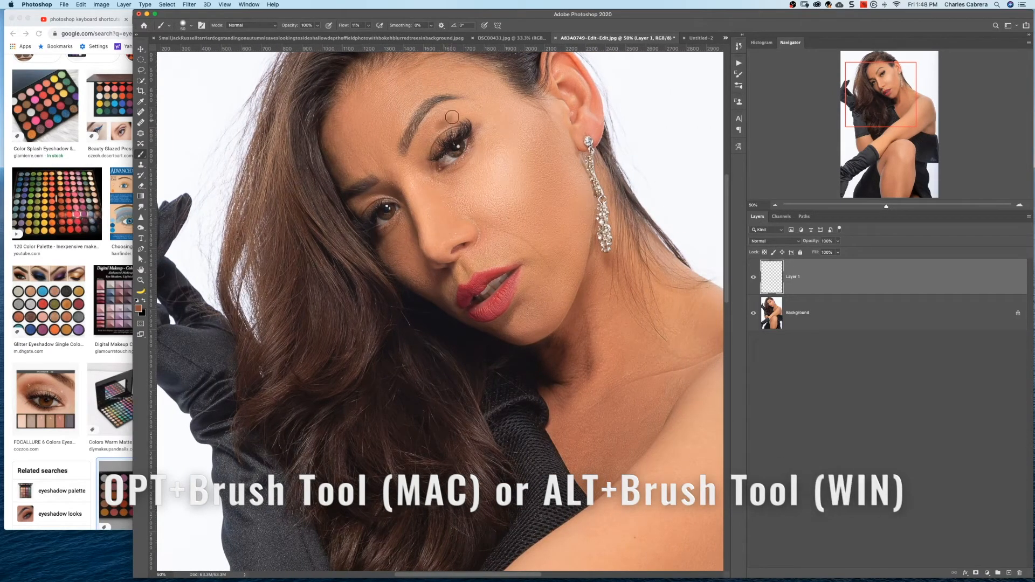
mouse_move(438, 123)
left_mouse_down()
mouse_move(420, 165)
mouse_move(422, 148)
mouse_move(464, 113)
left_mouse_up()
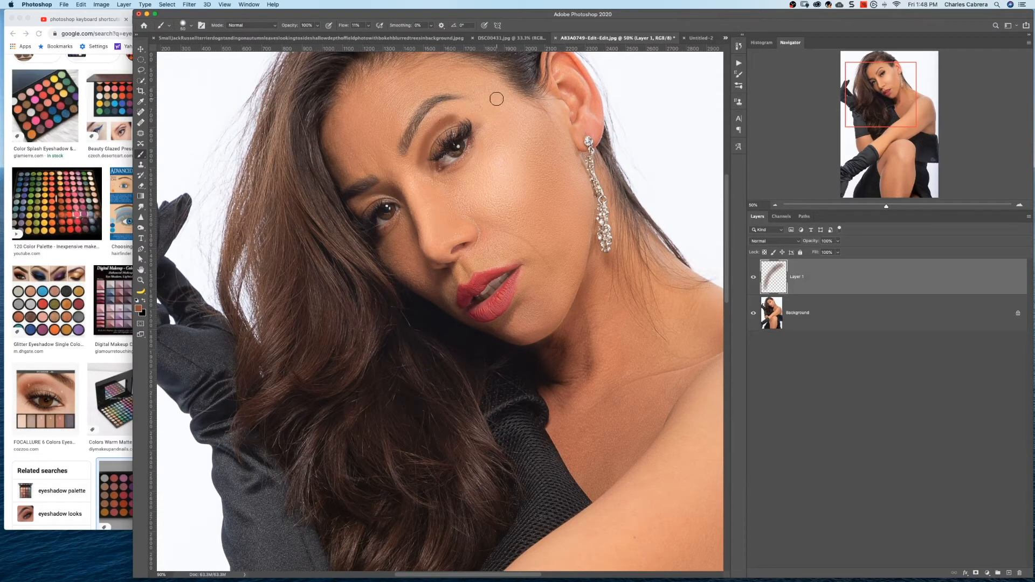
Reduce Layer 1's opacity and paint more brown eyeshadow around the inner corner and upper lid of the same eye
left_click(838, 241)
left_click_drag(838, 253, 833, 253)
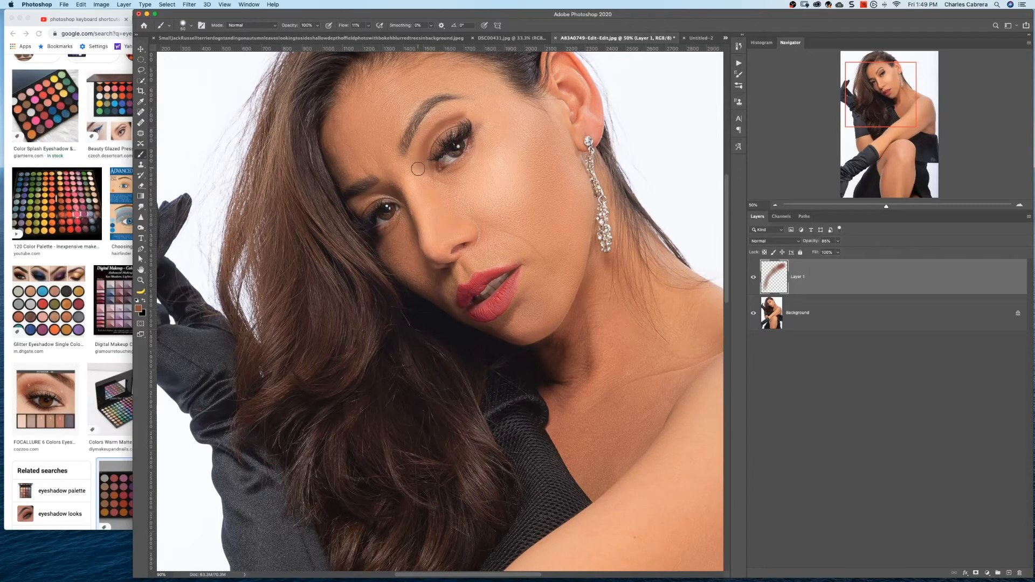
left_click_drag(415, 150, 416, 146)
mouse_move(456, 109)
left_mouse_down()
mouse_move(435, 119)
mouse_move(465, 109)
left_mouse_up()
left_click_drag(838, 242, 827, 253)
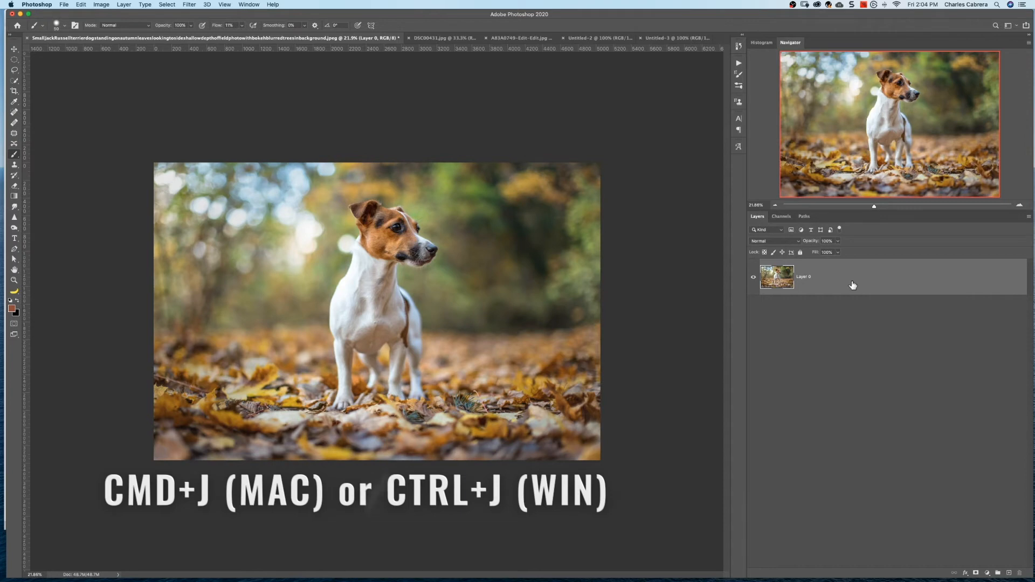
Duplicate Layer 0 in the dog photo document
key("super+j")
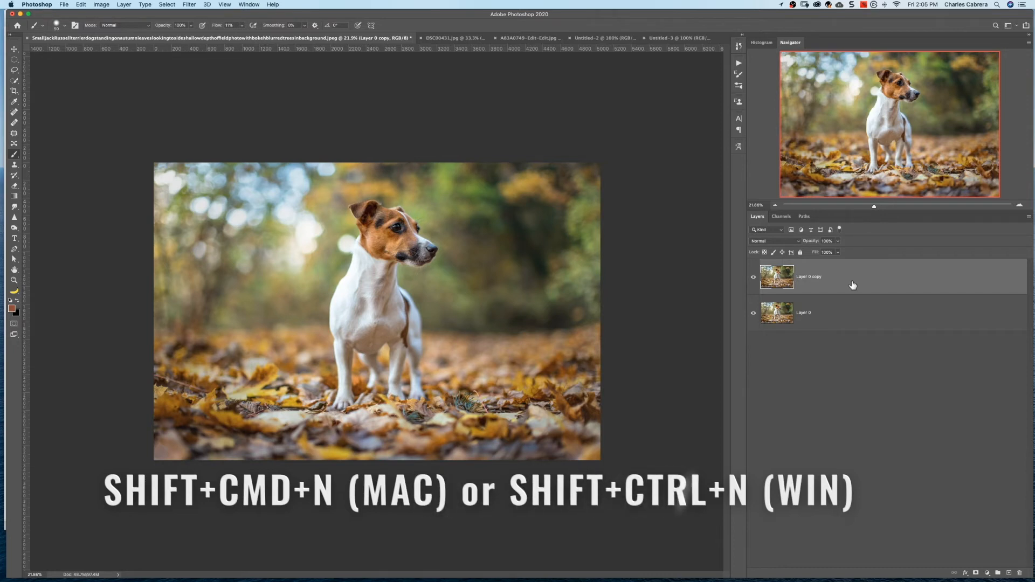
key("shift+super+n")
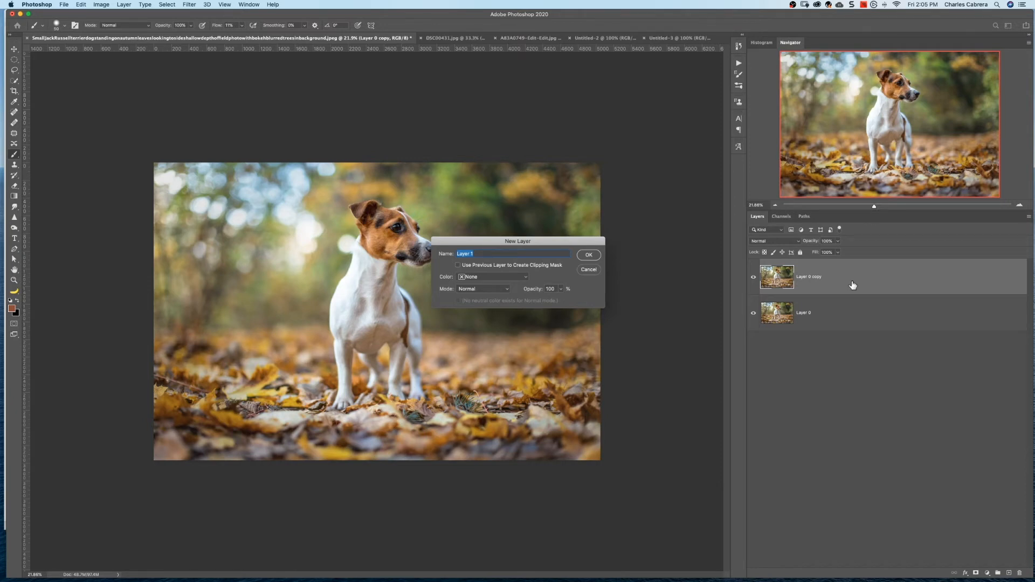
left_click(526, 277)
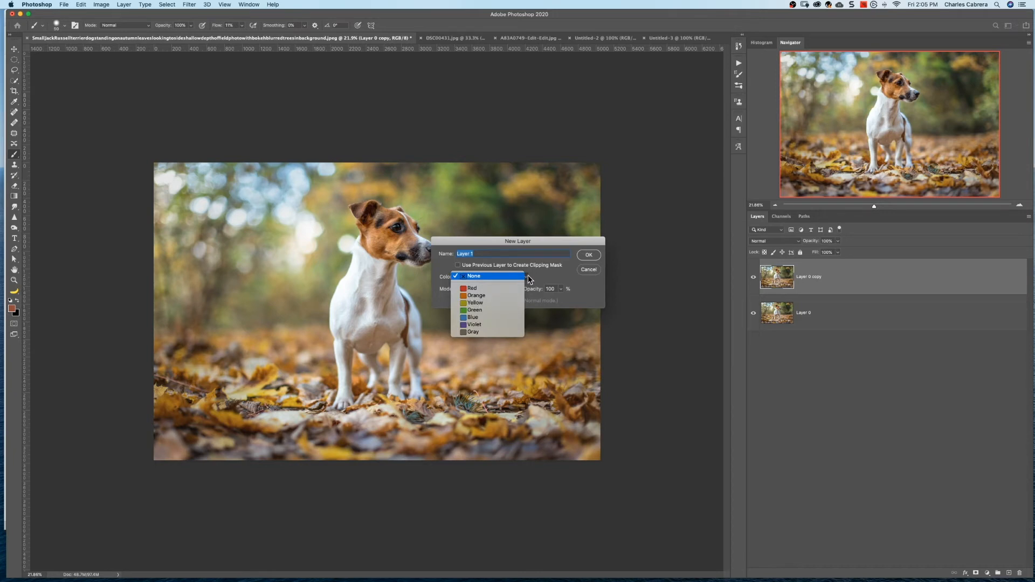
left_click(546, 277)
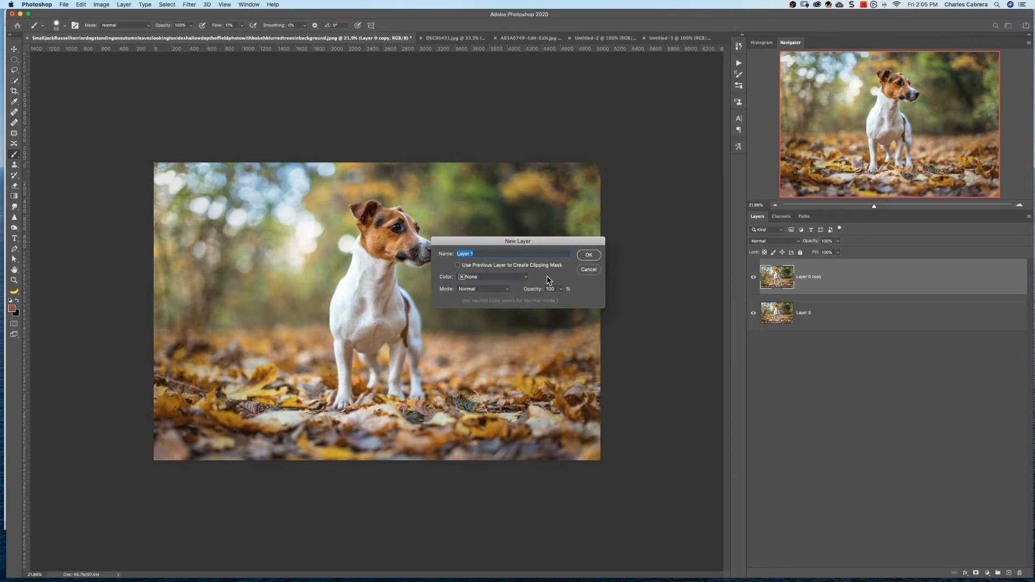
left_click(505, 291)
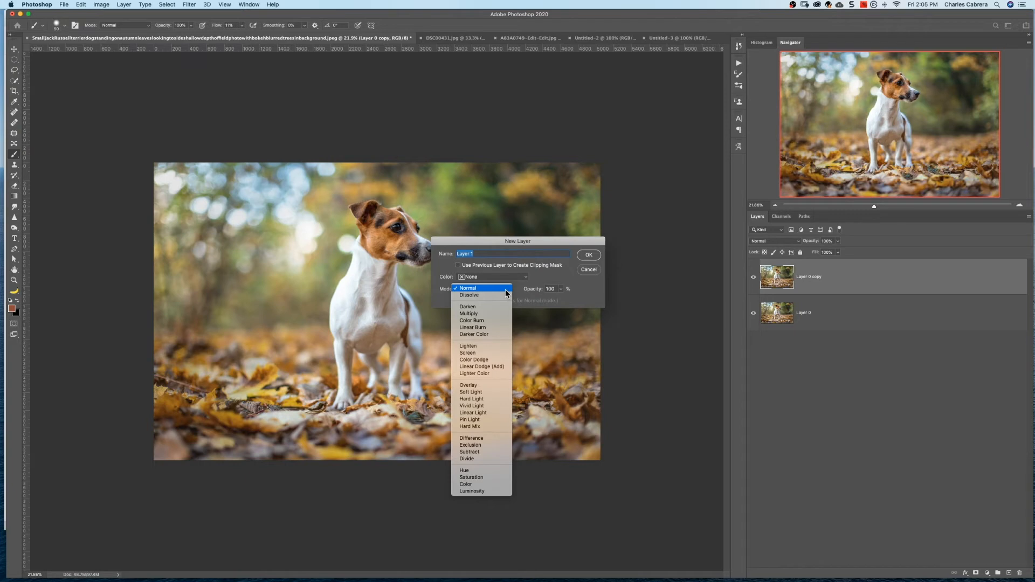
left_click(547, 277)
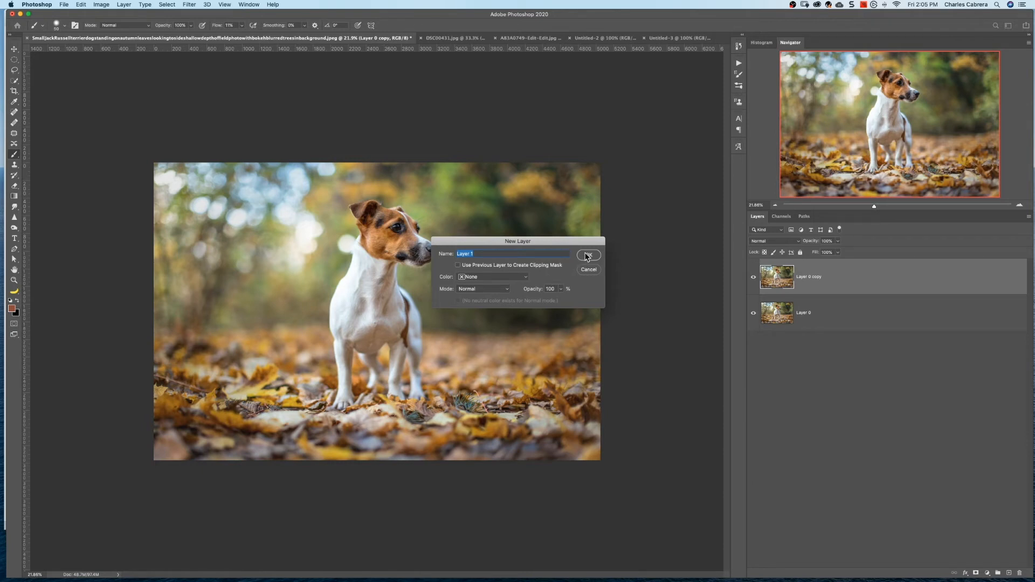
left_click(588, 270)
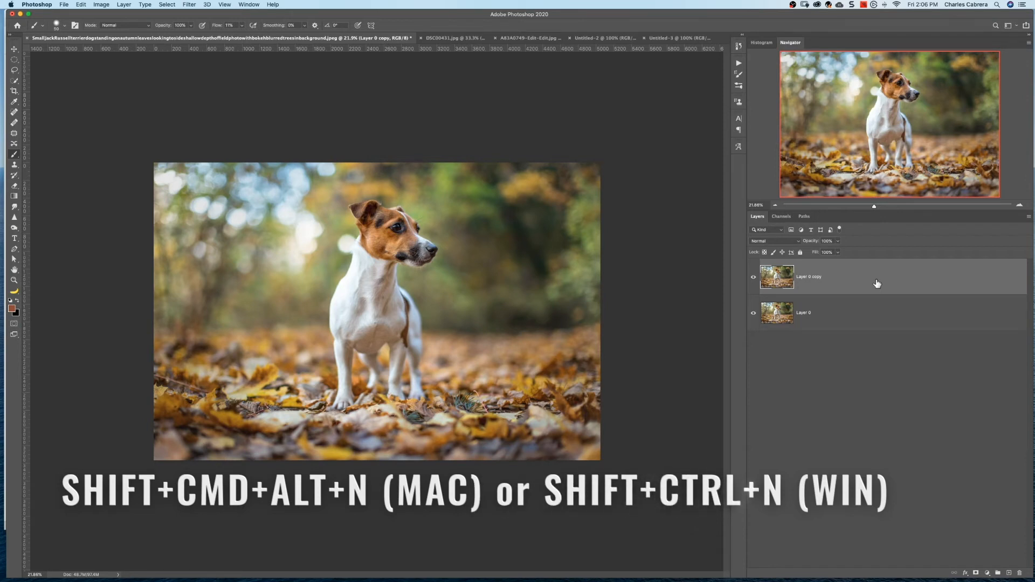
Add a new empty layer above Layer 0 copy without opening the layer options, and delete it
key("alt+shift+super+n")
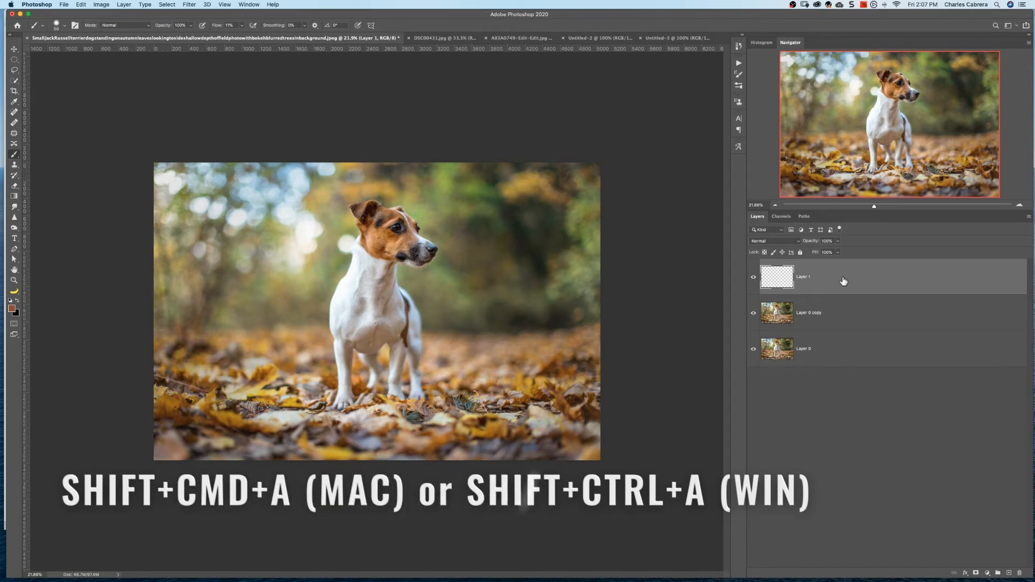
key("Delete")
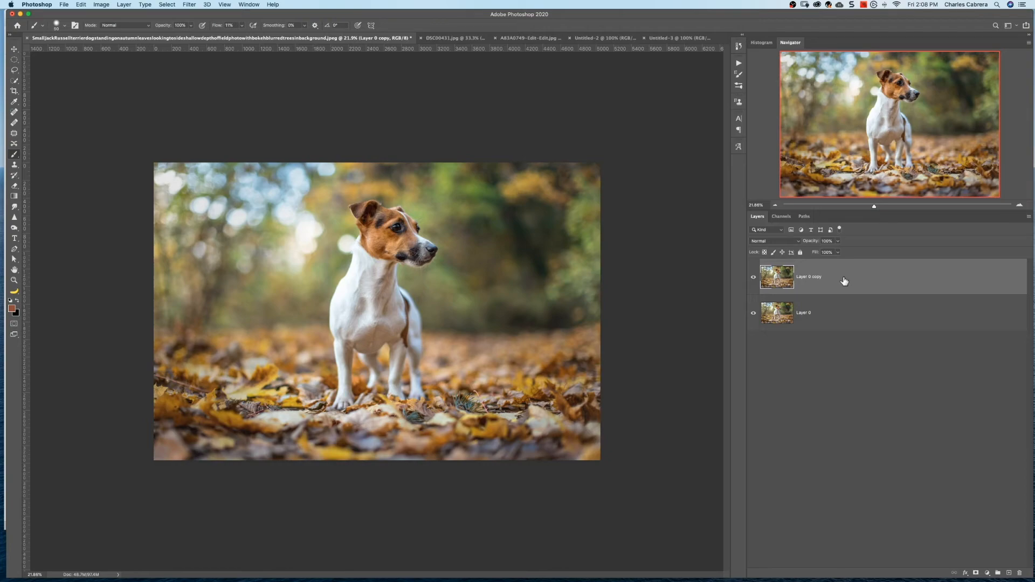
Apply the Camera Raw filter to Layer 0 copy with Exposure at +0.15 and a slight Shadows adjustment
key("super+shift+a")
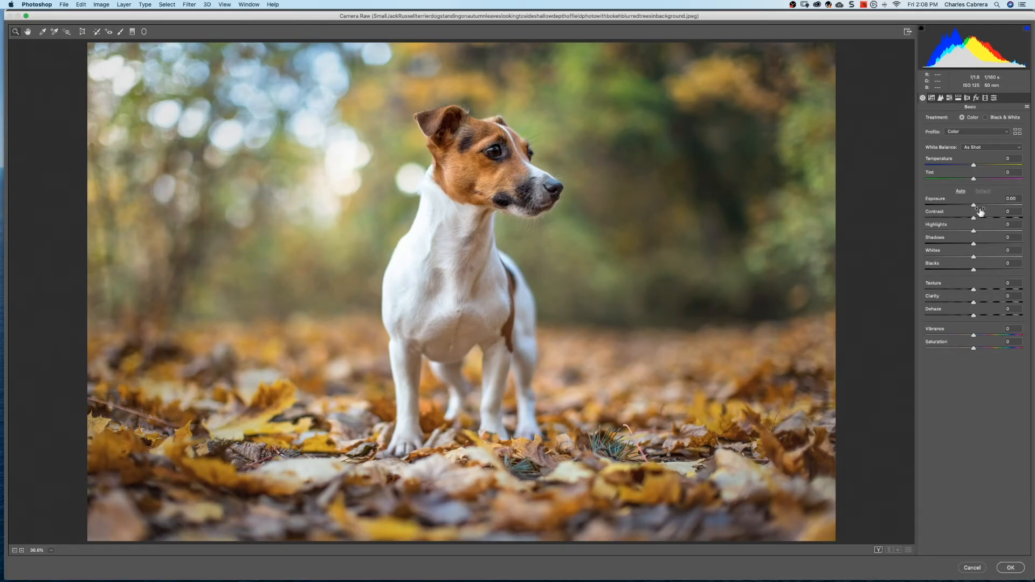
left_click_drag(972, 206, 974, 207)
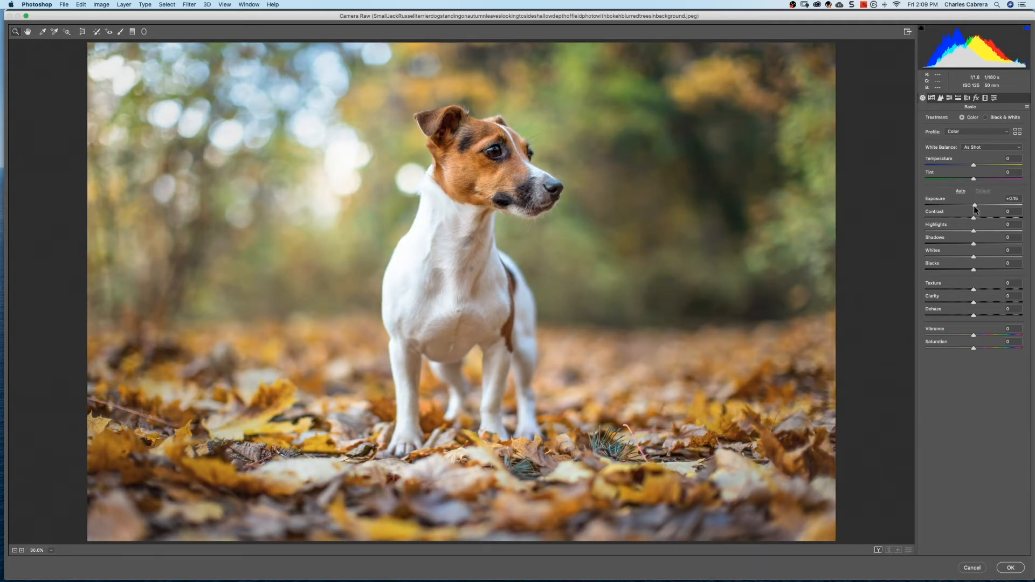
left_click_drag(974, 244, 973, 247)
left_click(1010, 568)
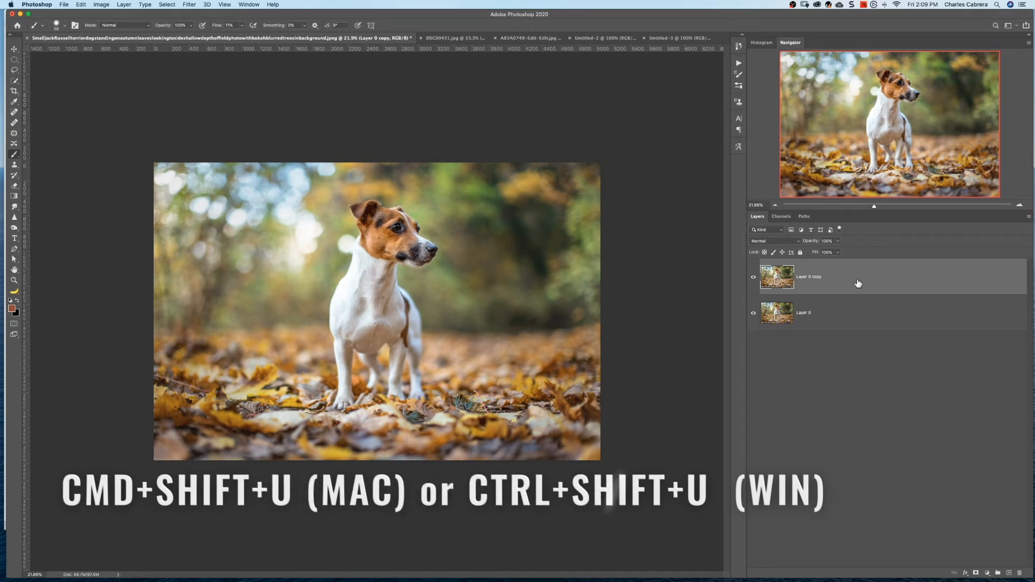
Desaturate Layer 0 copy, undo and reapply the desaturation, and undo it again
key("super+shift+u")
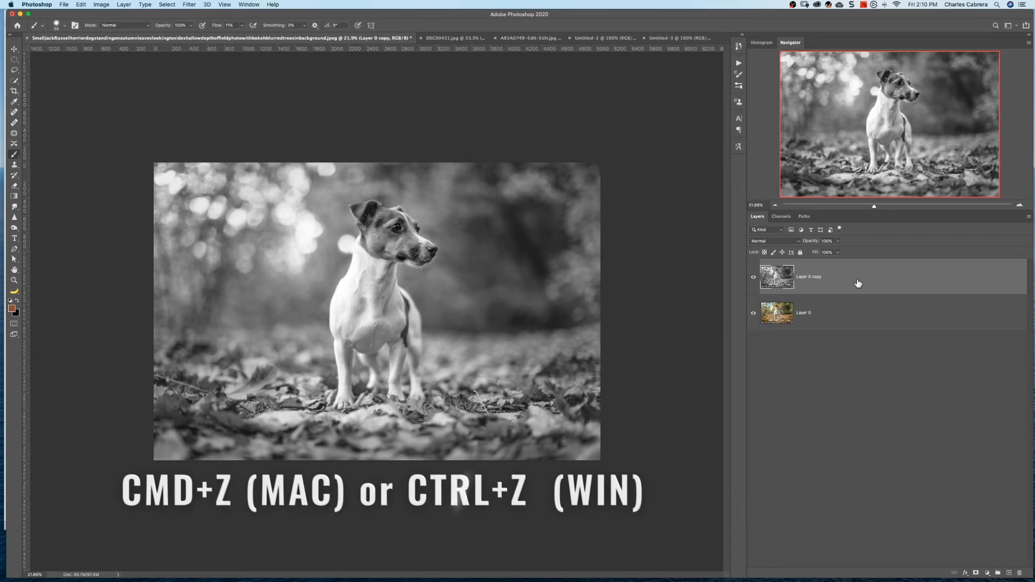
key("super+z")
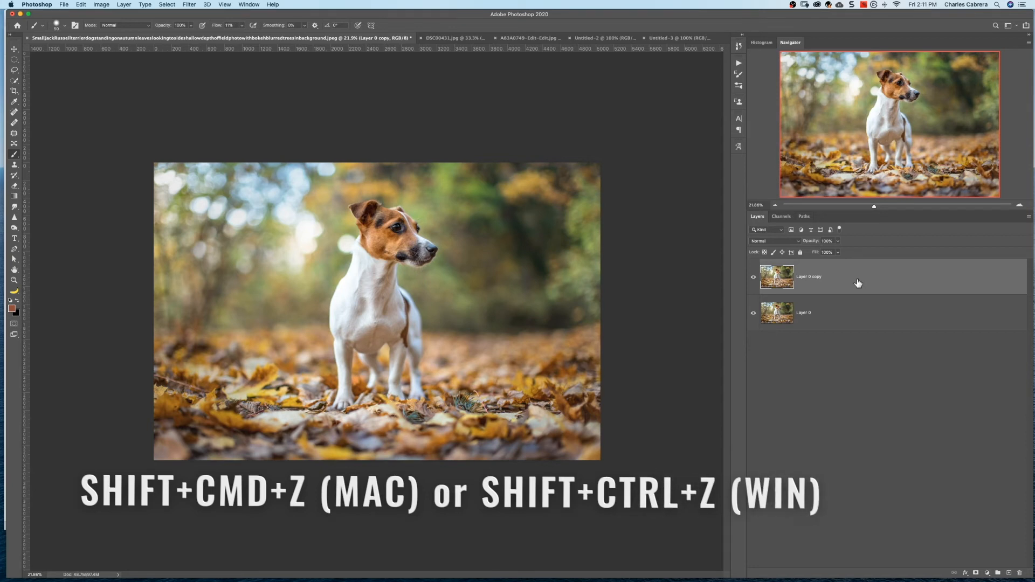
key("super+shift+u")
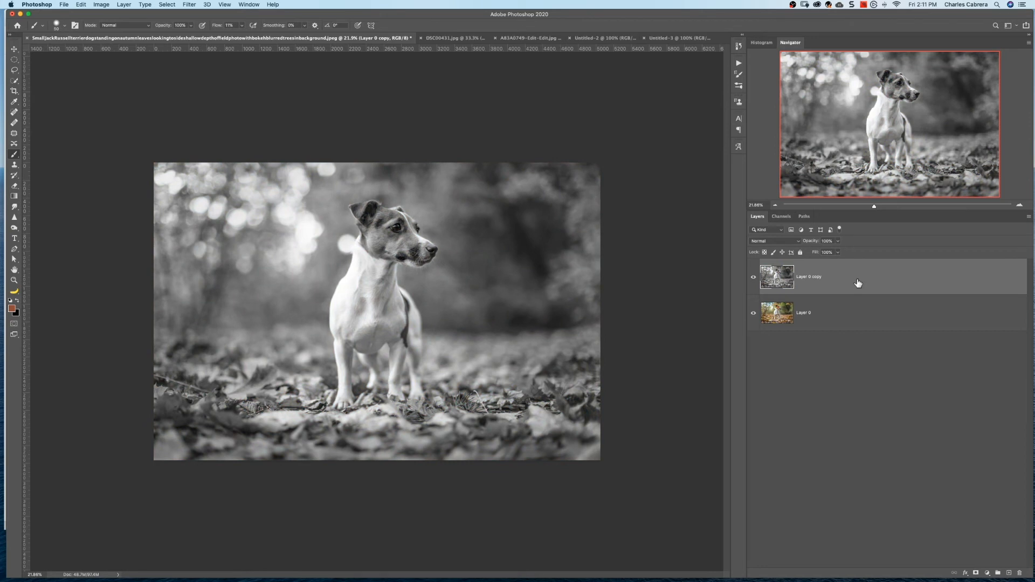
key("super+z")
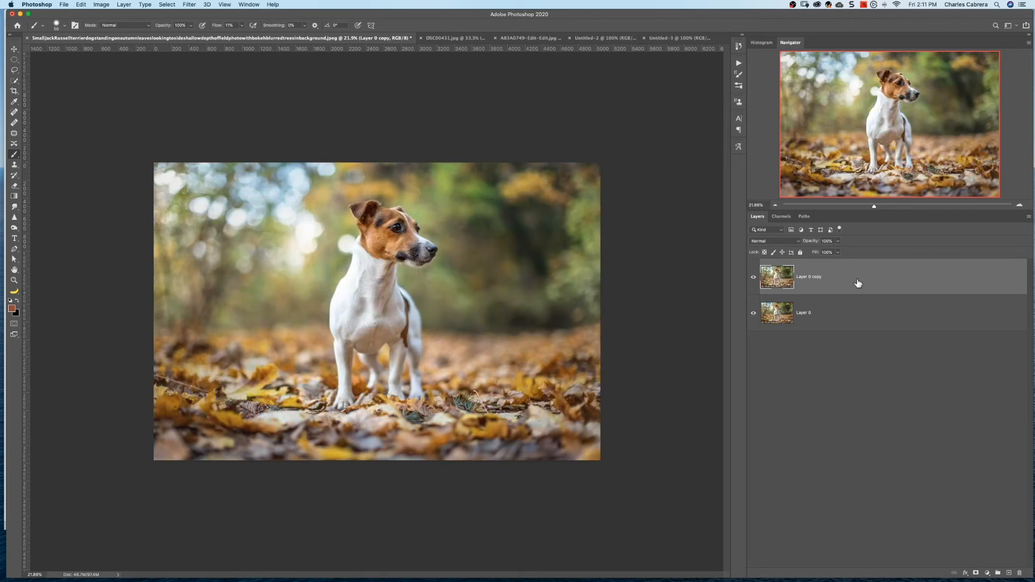
Draw a tall elliptical marquee selection around the whole dog, repositioning it so the dog sits inside
left_click(15, 63)
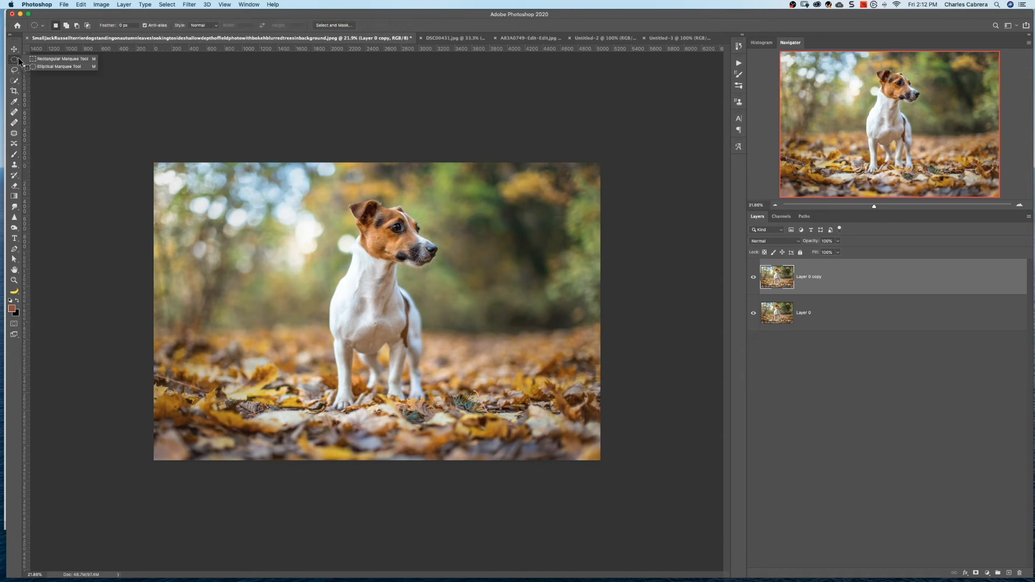
left_click(46, 66)
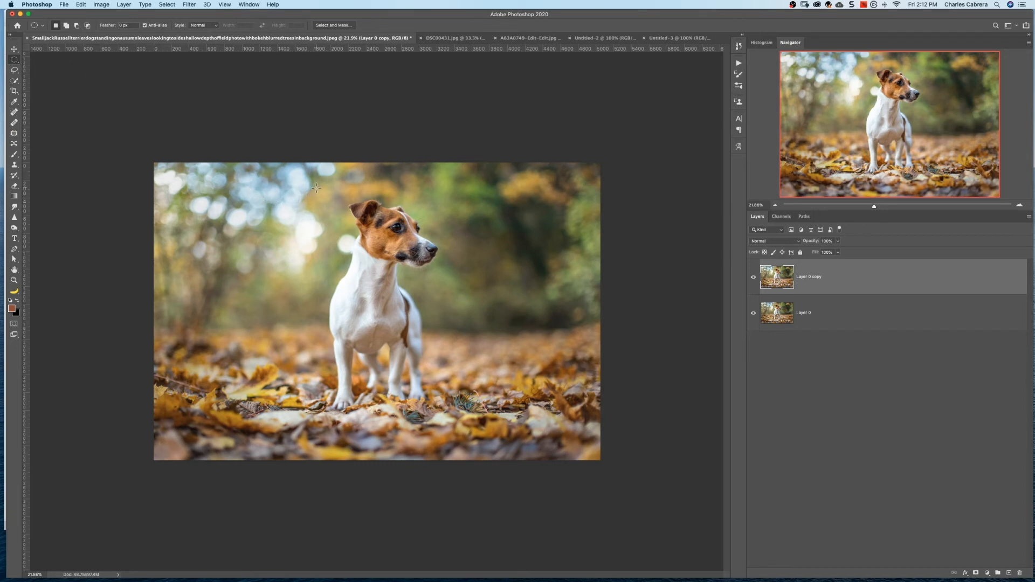
left_click_drag(315, 184, 477, 426)
key("space")
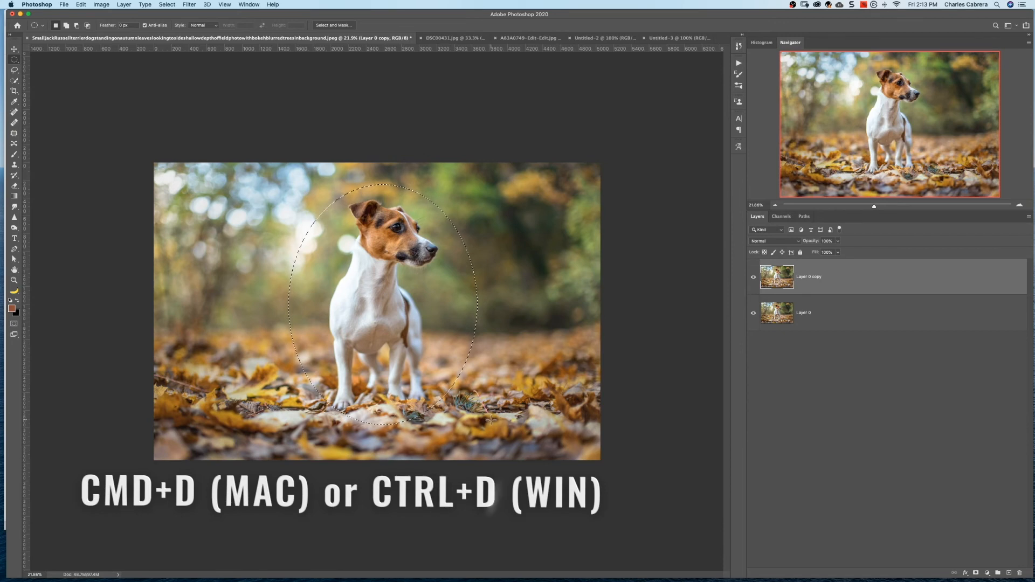
Deselect the elliptical selection around the dog and reselect it
key("super+d")
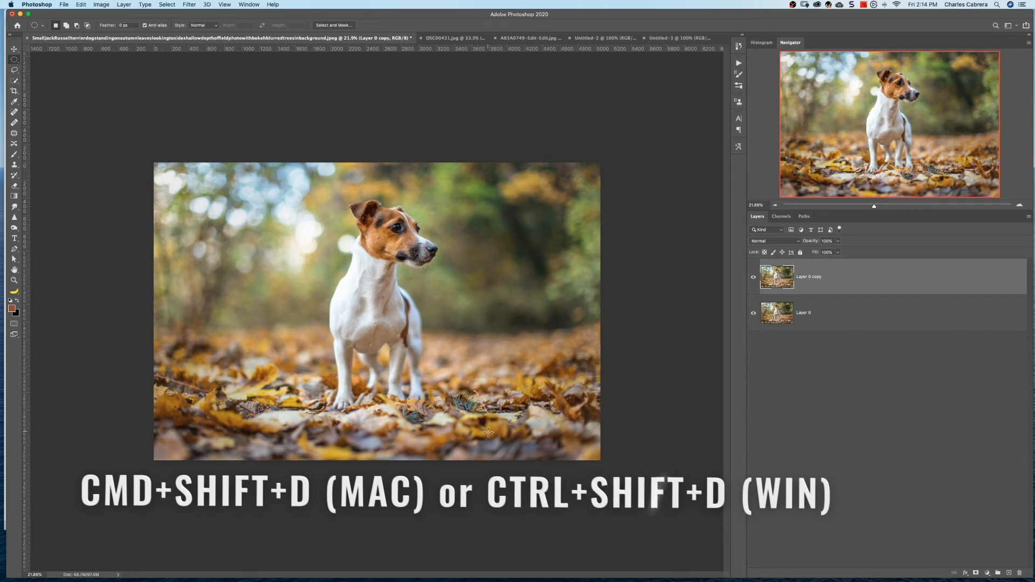
key("super+shift+d")
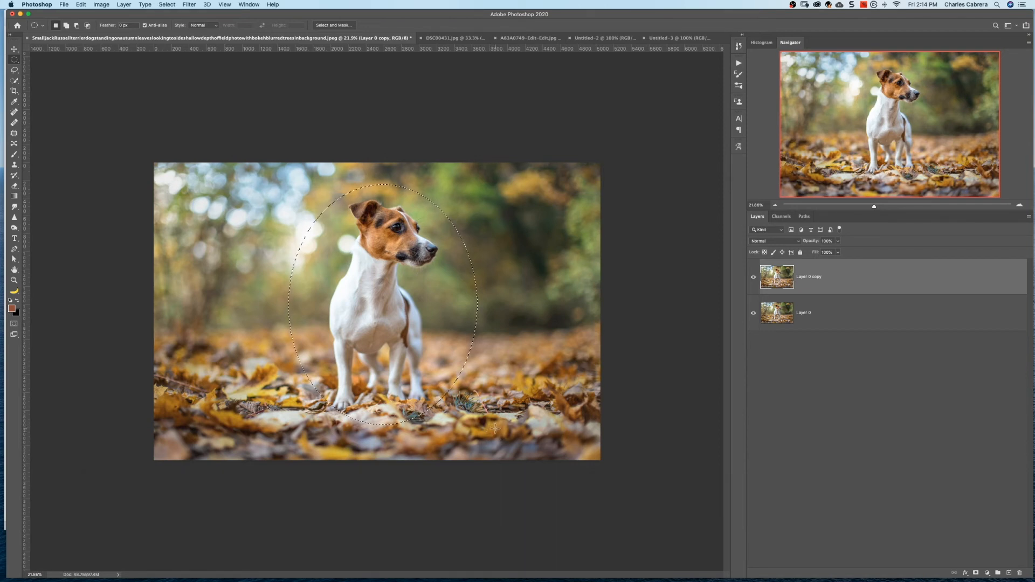
Swap the foreground and background colors to make black the foreground, and invert the elliptical selection to cover the area around the dog
key("x")
left_click(166, 4)
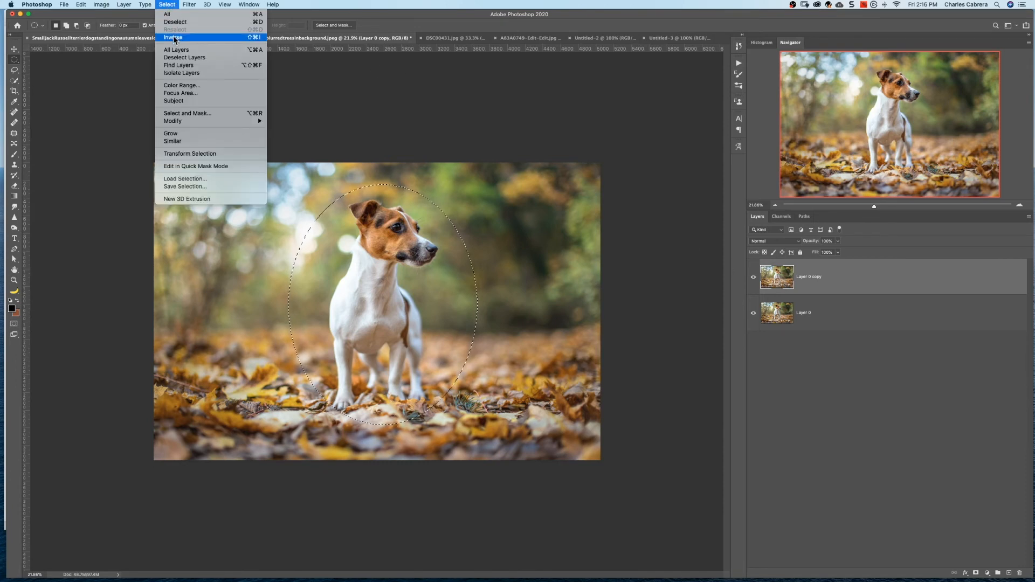
left_click(173, 38)
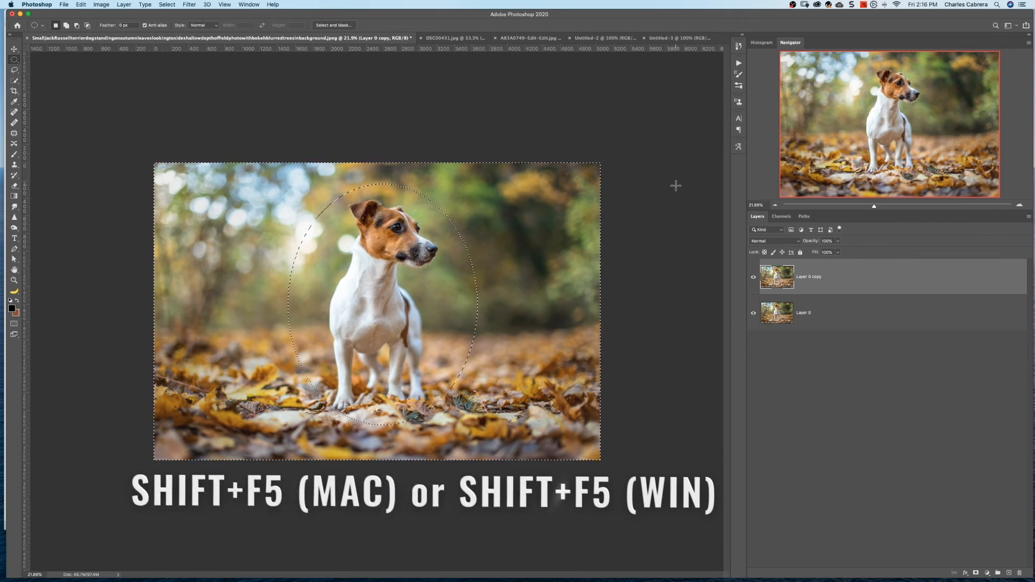
Fill the inverted selection on Layer 0 copy with the foreground color in Normal mode at 100% opacity
key("shift+F5")
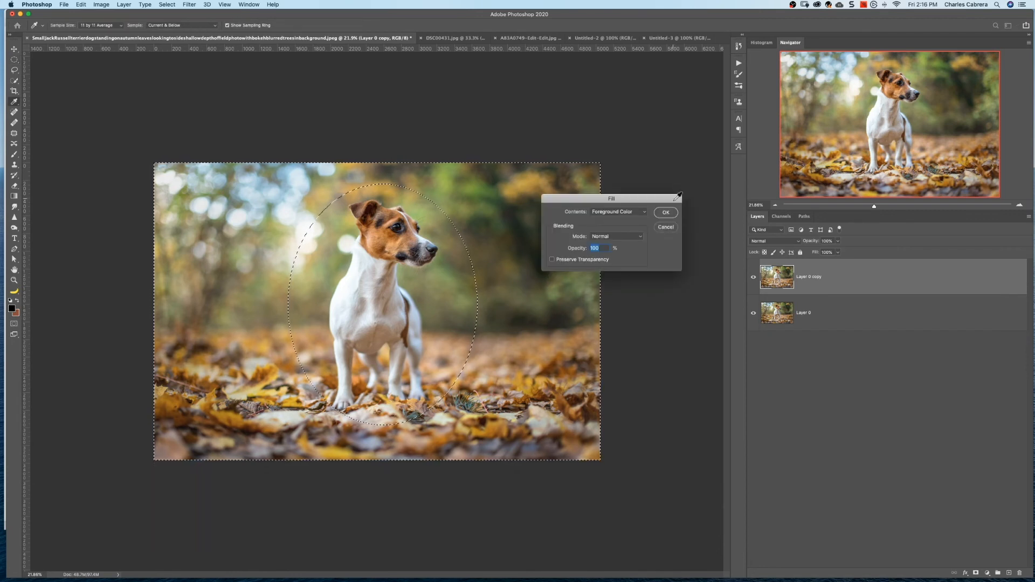
left_click(642, 237)
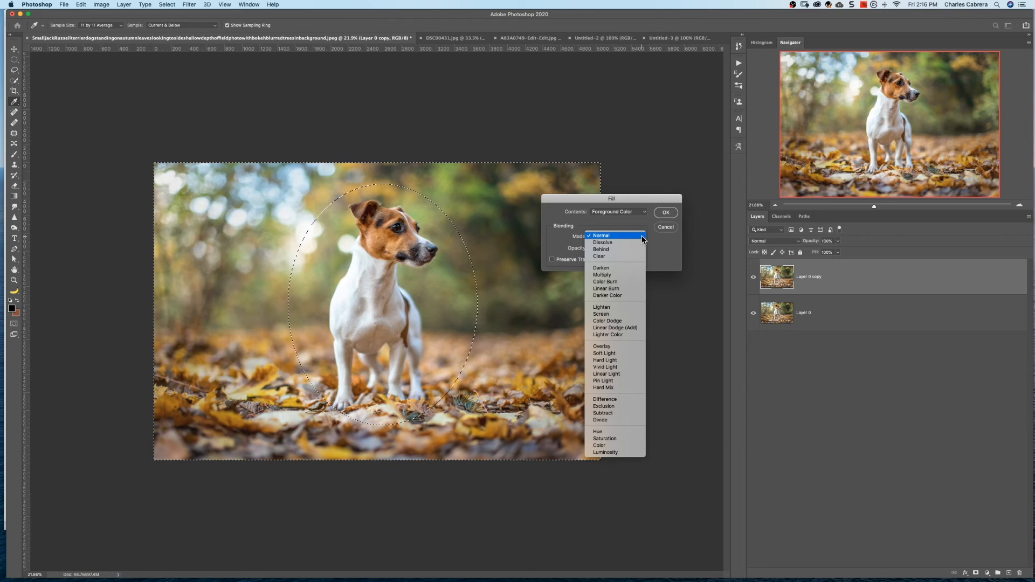
left_click(643, 236)
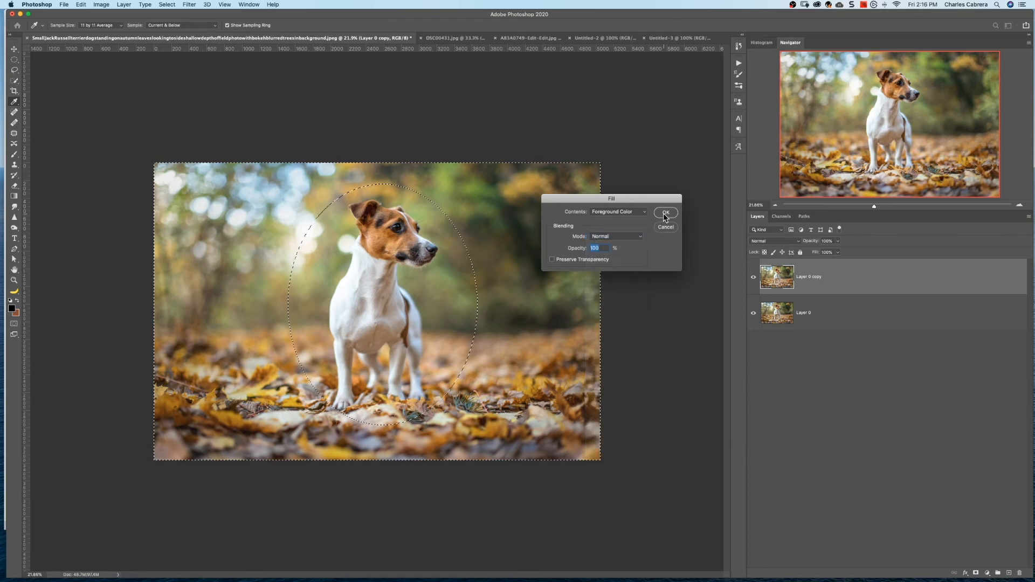
left_click(663, 212)
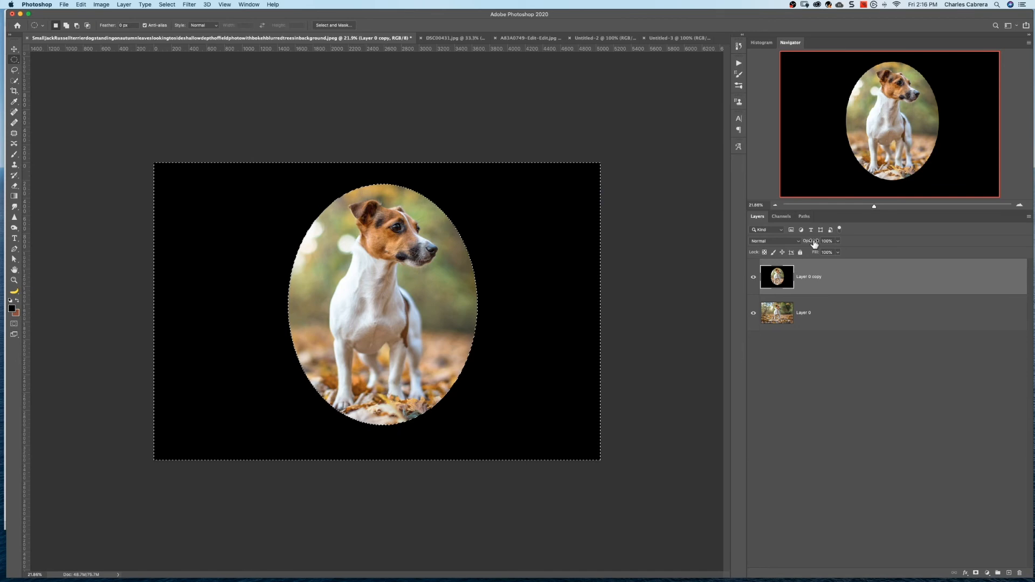
Lower Layer 0 copy's opacity to 5% and hide the selection edges
left_click_drag(814, 242, 775, 243)
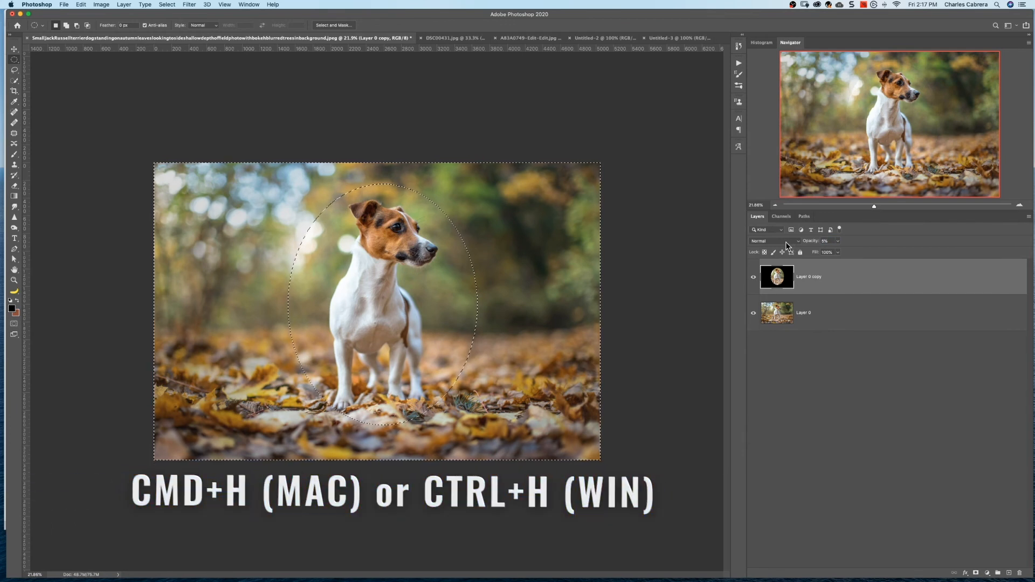
key("super+h")
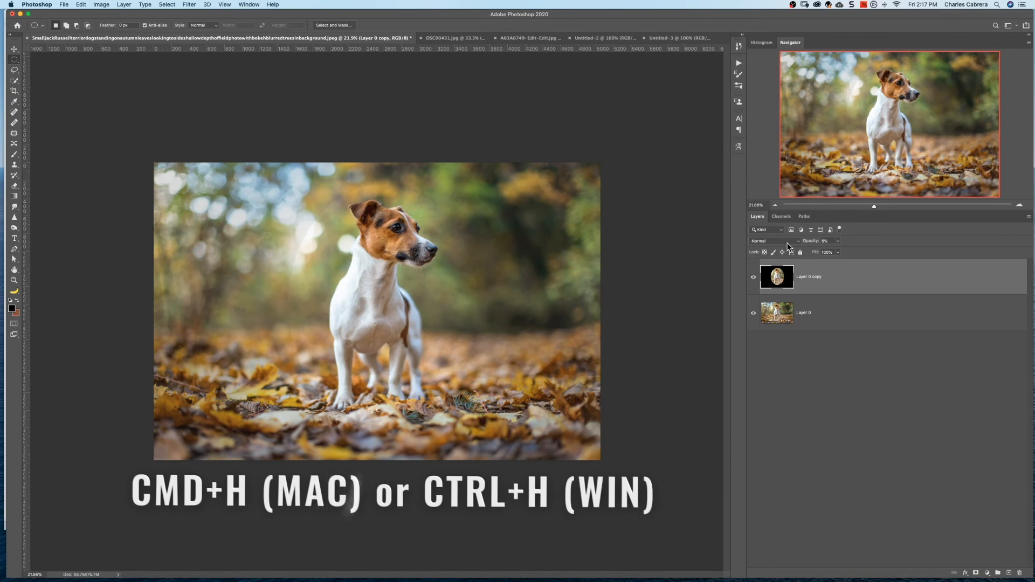
Show the hidden selection edges again and deselect the area around the dog
key("super+h")
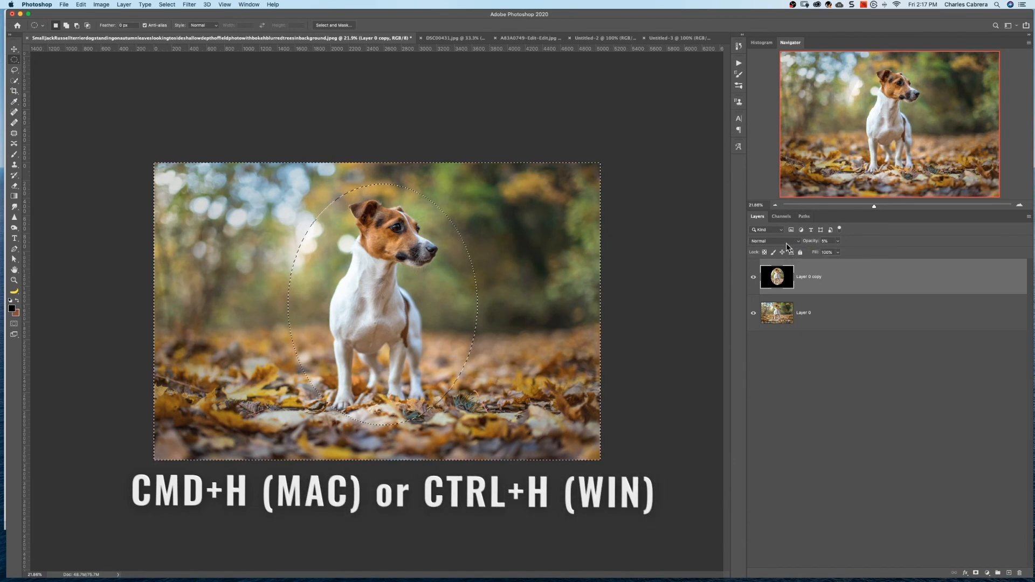
key("super+d")
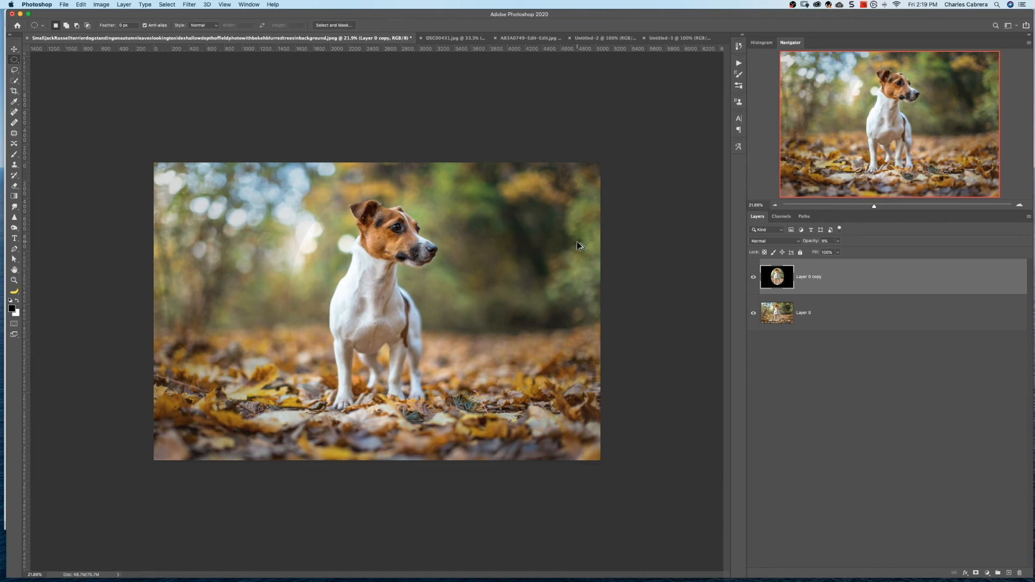
Add a new empty layer above Layer 0 copy and sample a dark brown from the fallen leaves as the foreground color
key("super+alt+shift+n")
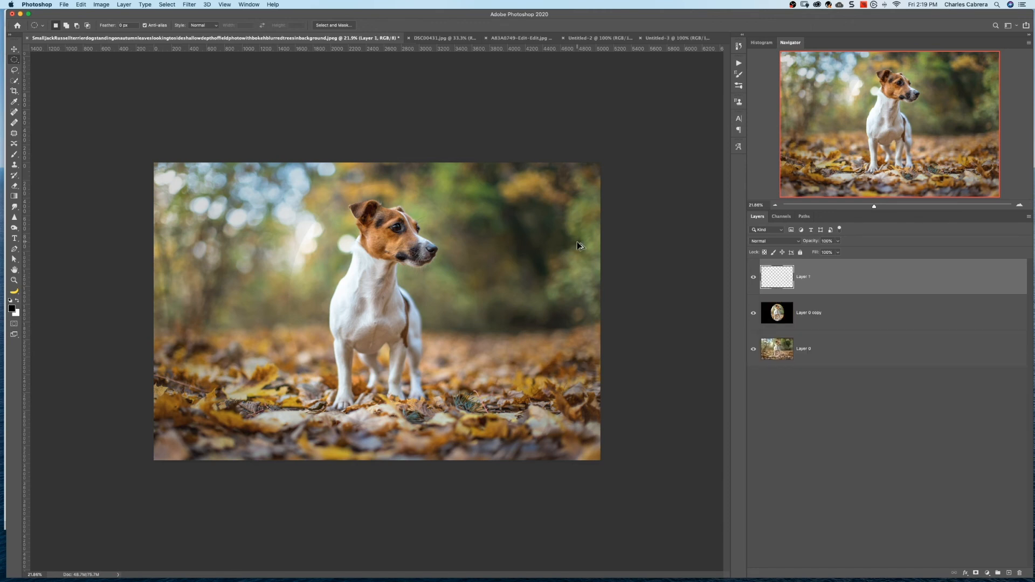
left_click(12, 309)
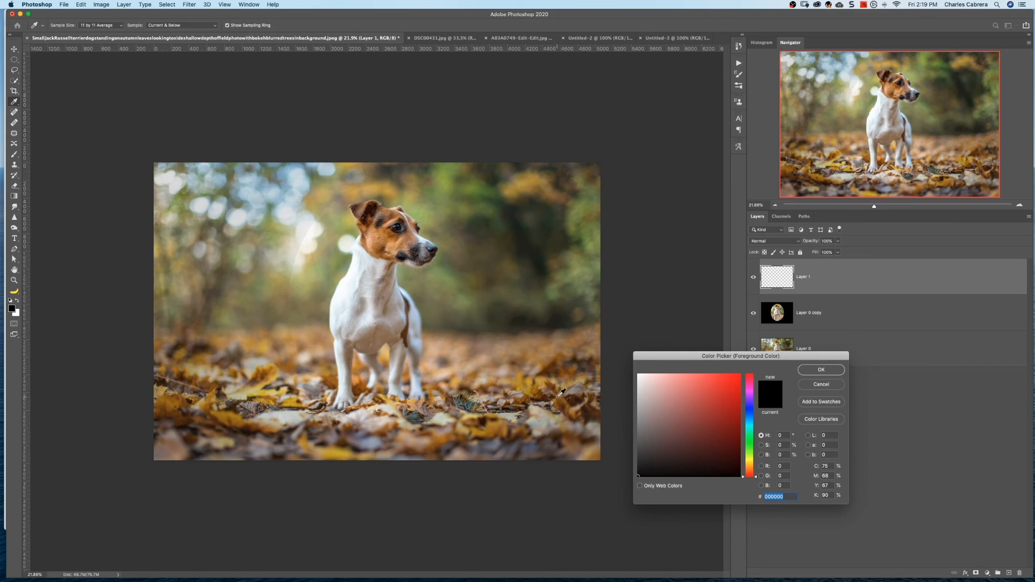
left_click(542, 391)
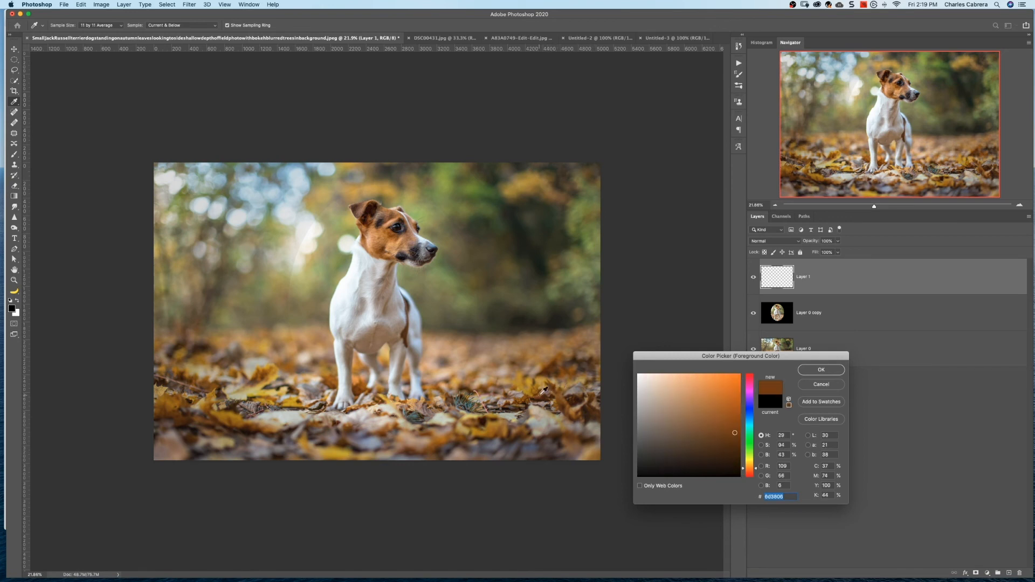
left_click(821, 370)
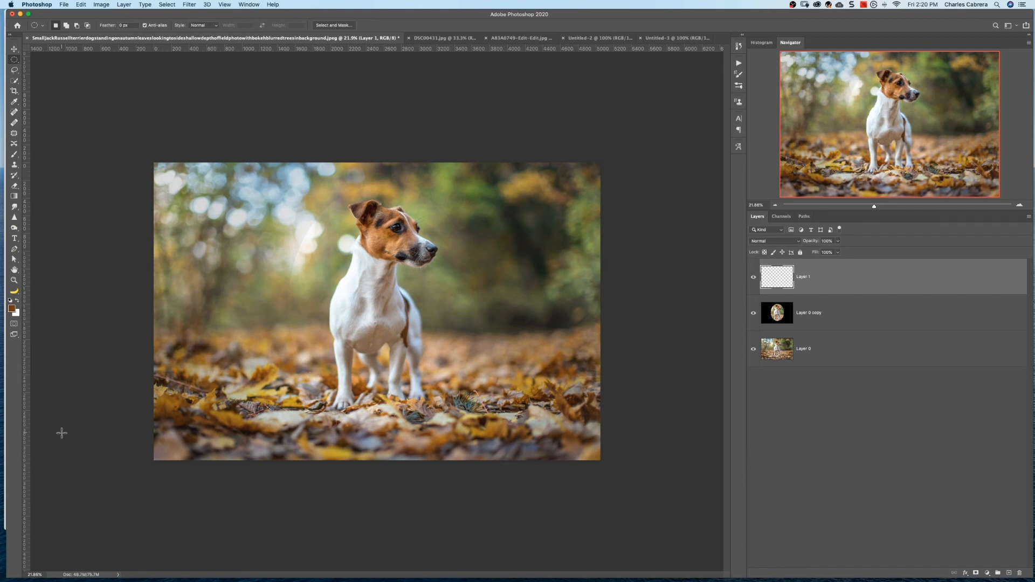
Sample the yellow leaf tone beside the dog (RGB 173, 161, 72) as the background color and return to the marquee tool
left_click(16, 312)
left_click(247, 396)
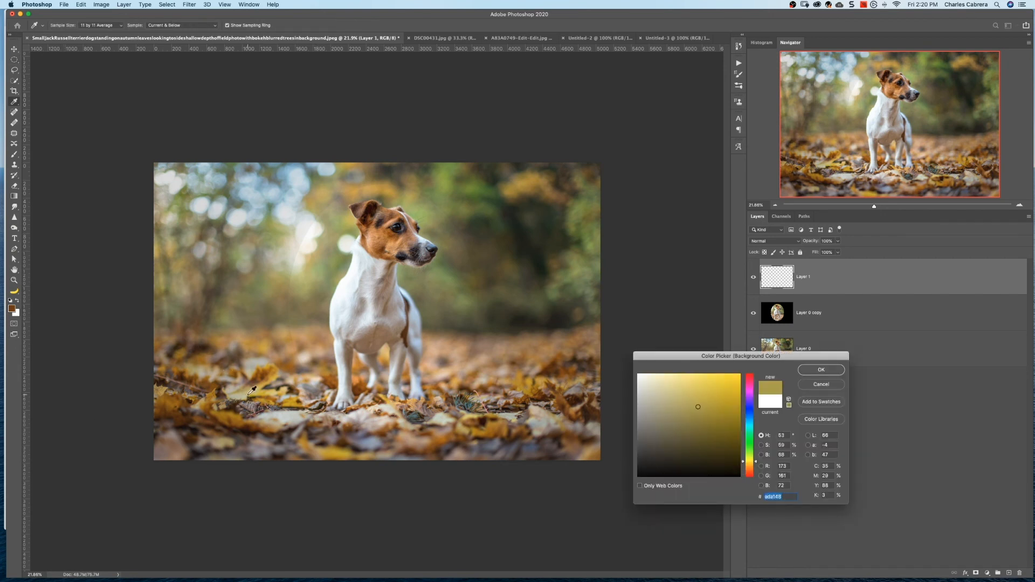
left_click(821, 370)
key("m")
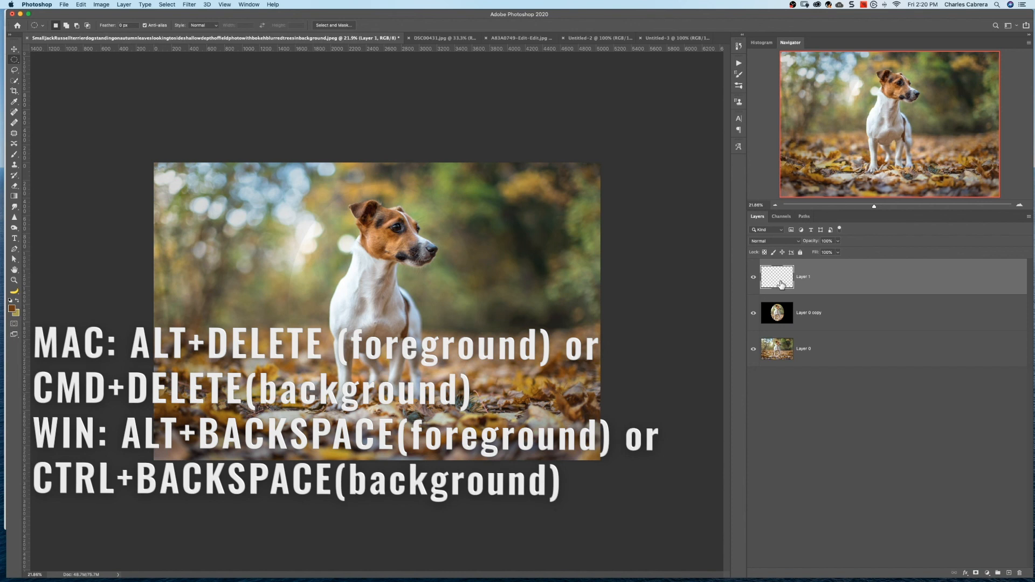
Fill Layer 1 with the brown foreground color and set its blend mode to Soft Light
key("alt+BackSpace")
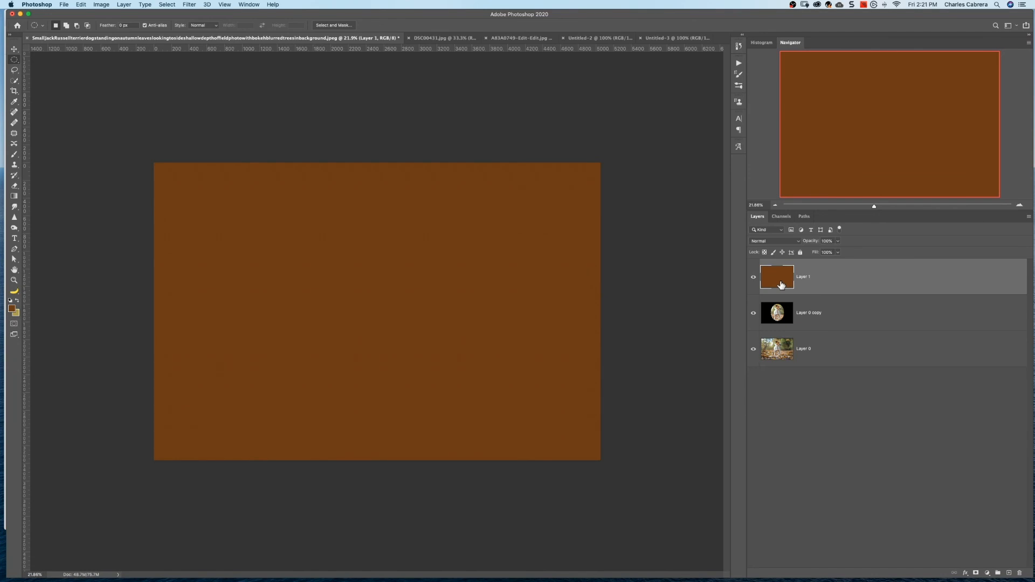
left_click(773, 241)
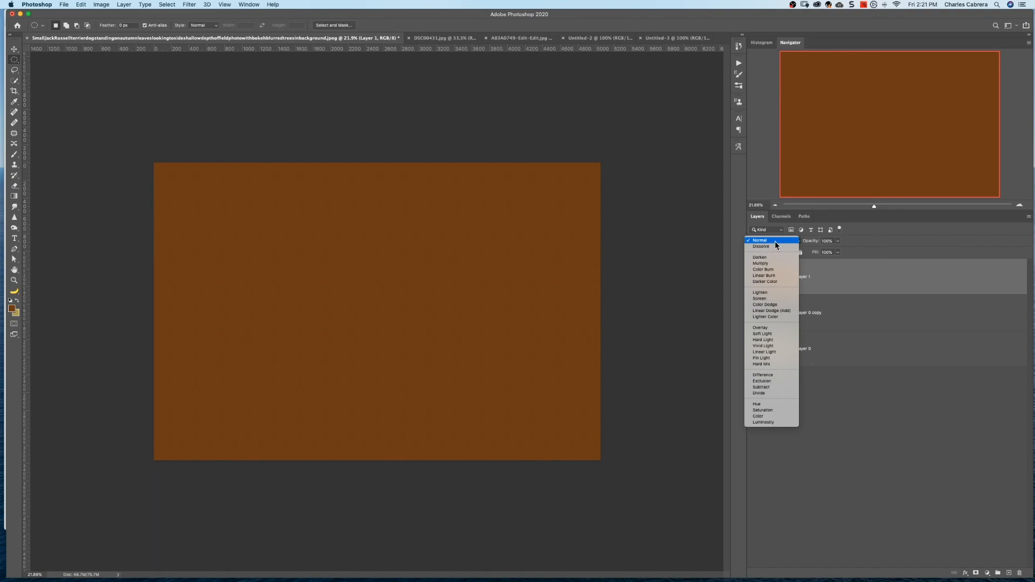
left_click(771, 334)
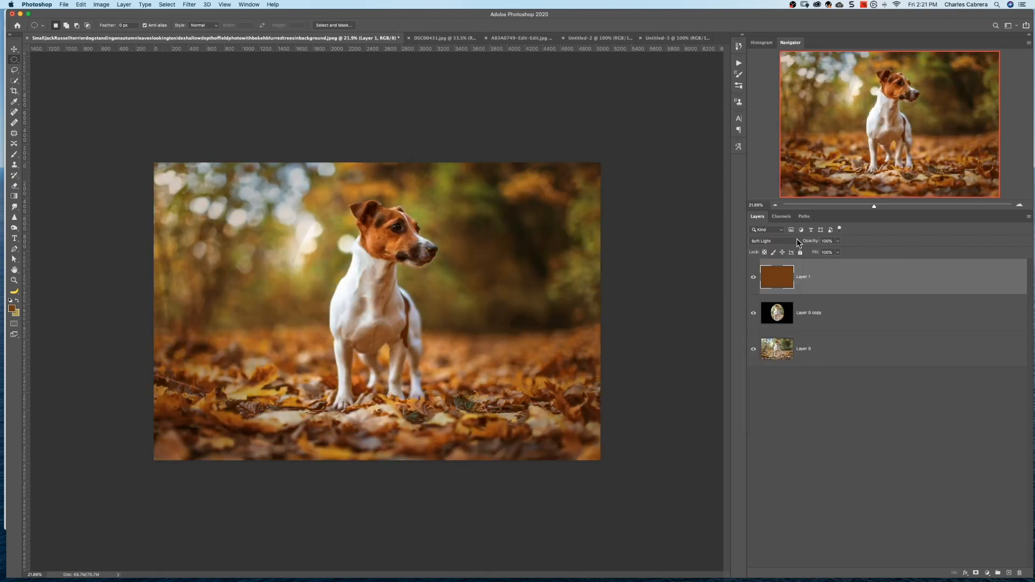
Lower Layer 1's opacity to 72% and toggle its visibility off and on to compare the photo with and without the tint
left_click(838, 241)
left_click_drag(837, 252, 823, 252)
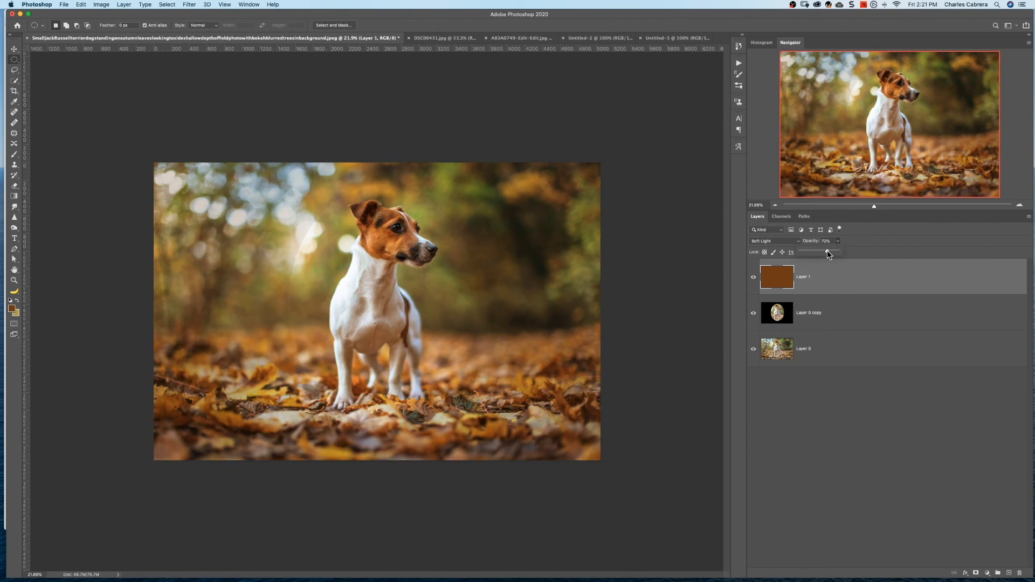
left_click(754, 277)
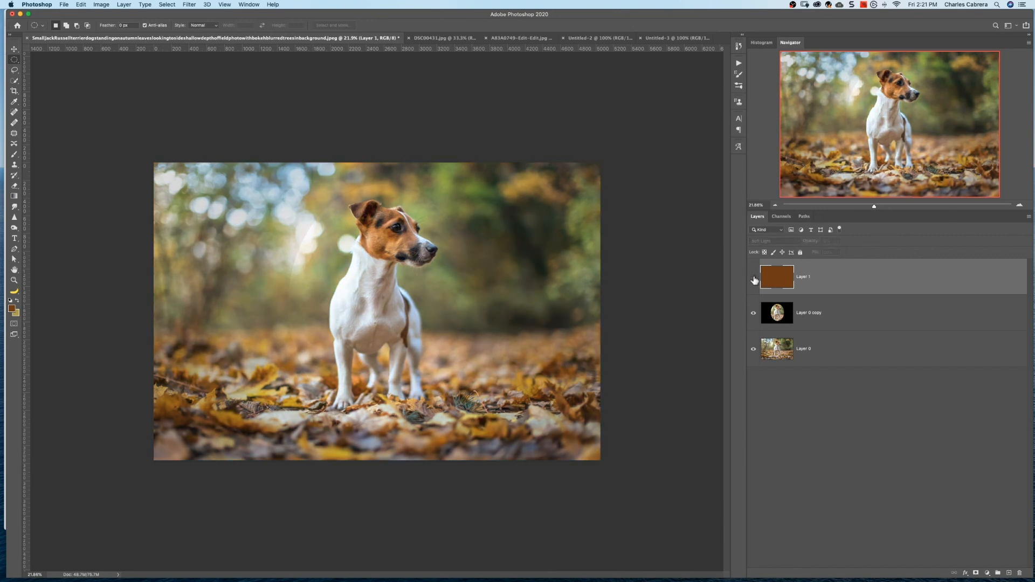
left_click(754, 277)
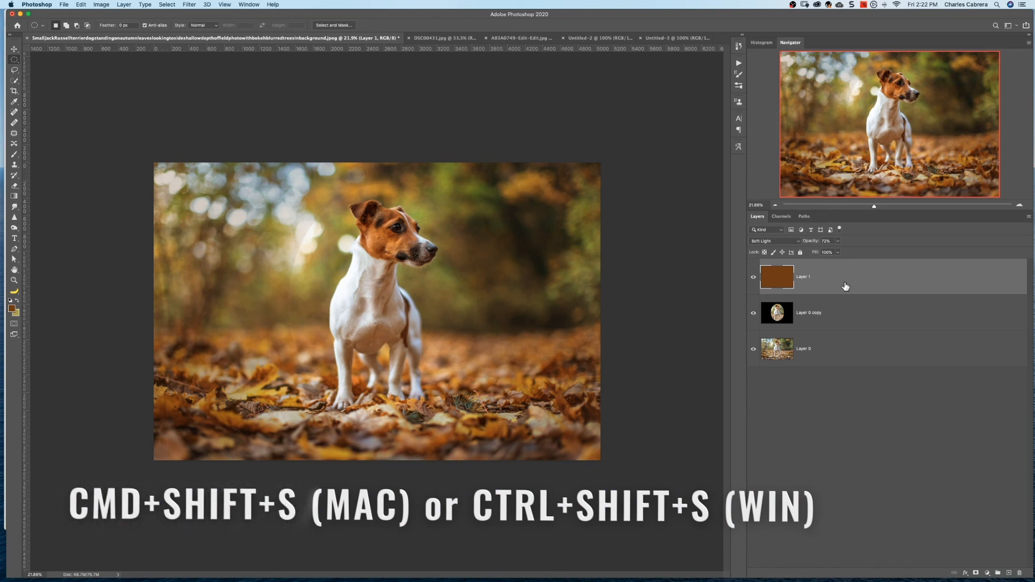
Open the Save As dialog for the dog photo
key("super+shift+s")
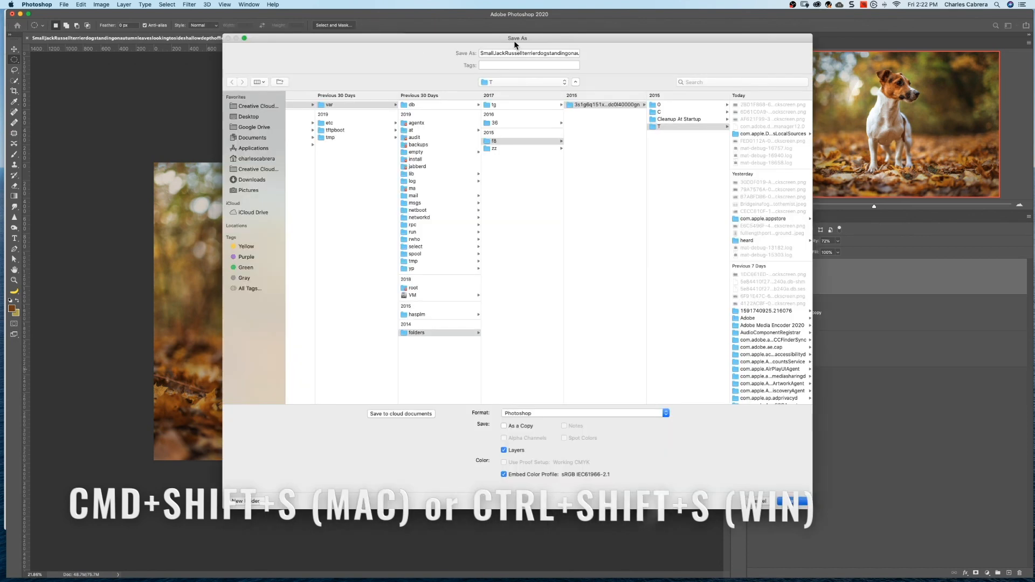